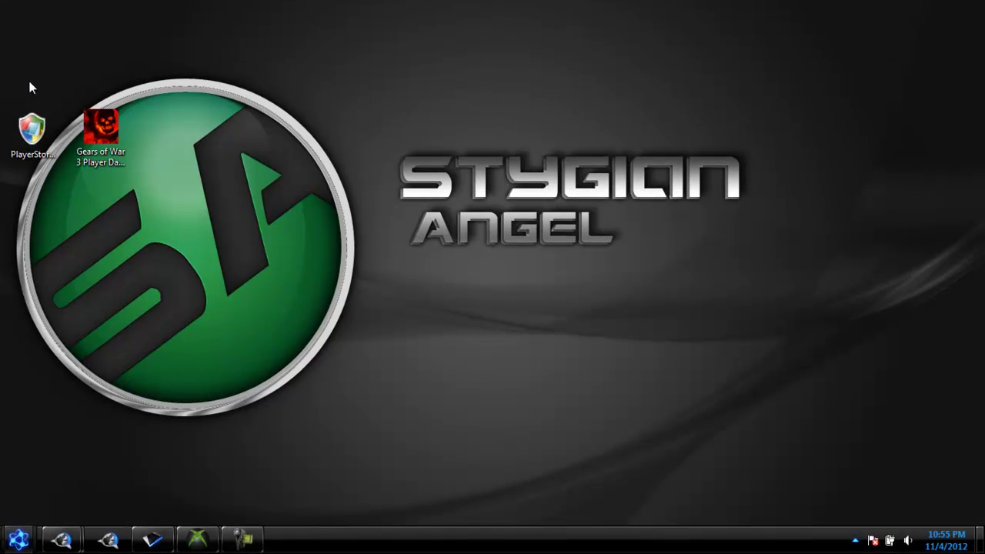
pyautogui.moveTo(4, 75); pyautogui.dragTo(312, 350)
pyautogui.click(132, 197)
pyautogui.moveTo(2, 46); pyautogui.dragTo(238, 269)
pyautogui.click(154, 228)
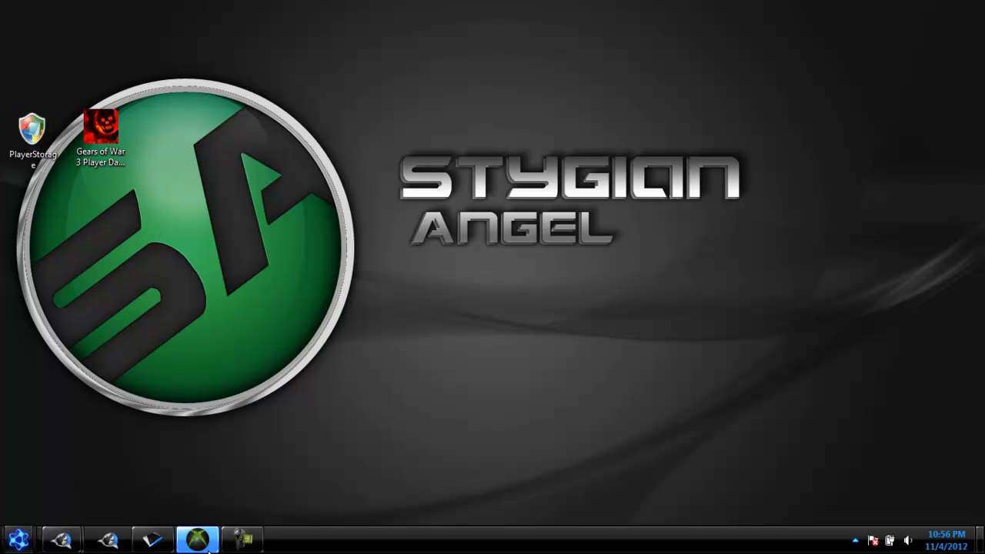
# - Switch to Horizon to view the flash drive's game list, and minimize its window again
pyautogui.moveTo(200, 532)
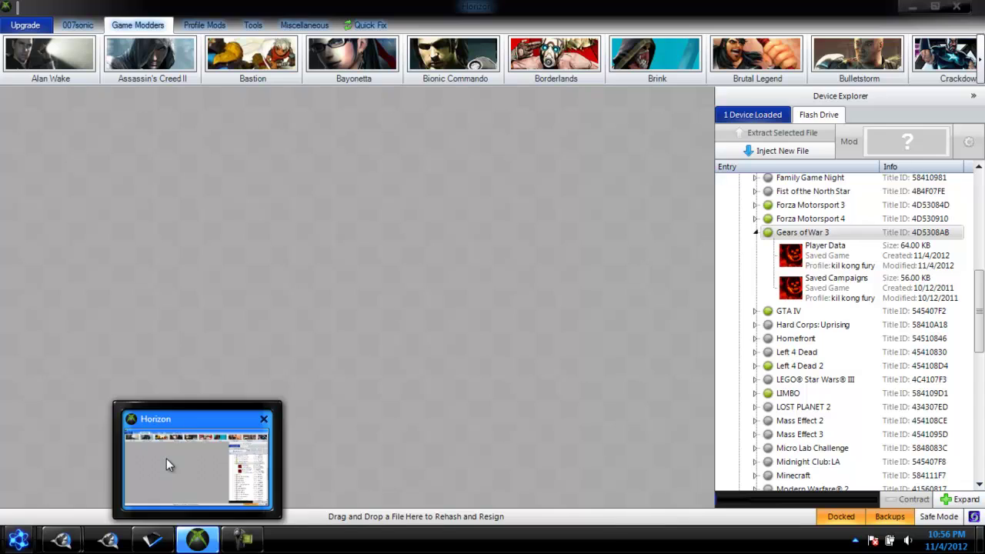
pyautogui.click(167, 458)
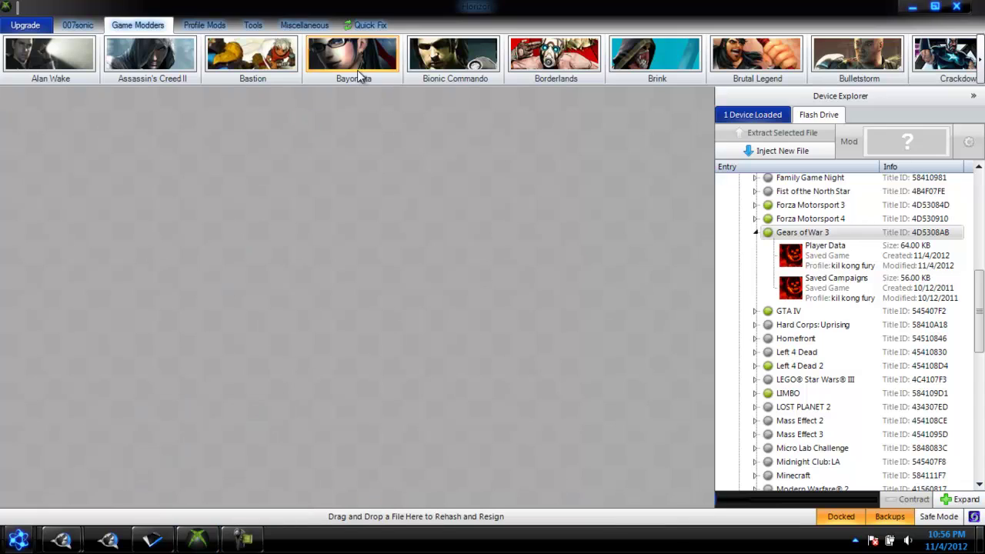
pyautogui.click(911, 7)
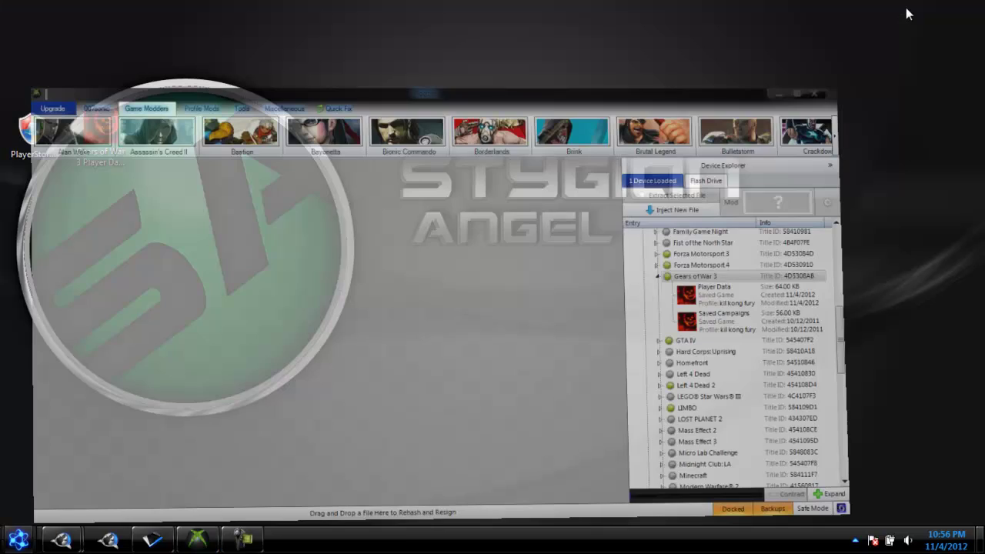
pyautogui.moveTo(47, 5); pyautogui.dragTo(143, 215)
pyautogui.click(188, 218)
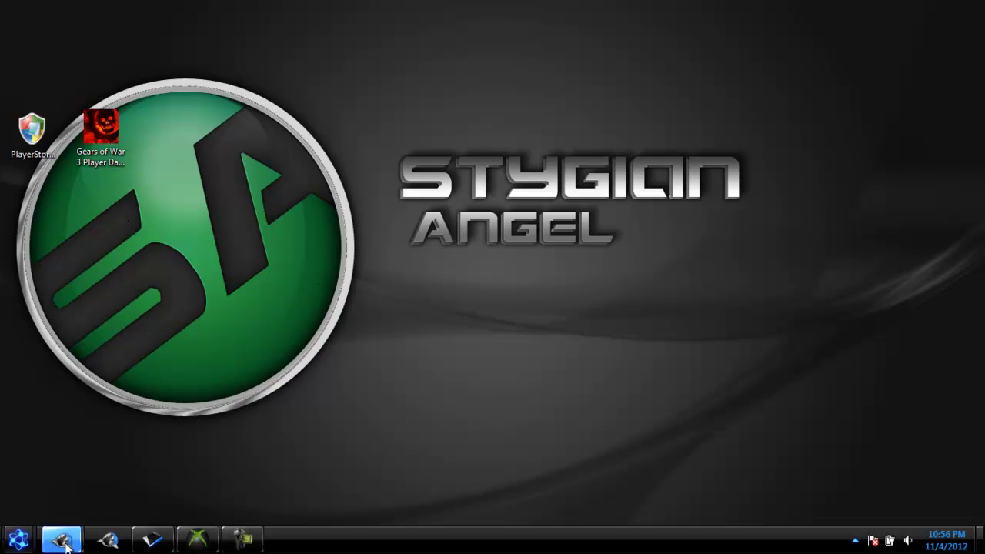
# - Switch to Firefox and read the Gears of War 3 - Player Data Editor thread, including its download link and usage instructions
pyautogui.moveTo(61, 539)
pyautogui.click(255, 474)
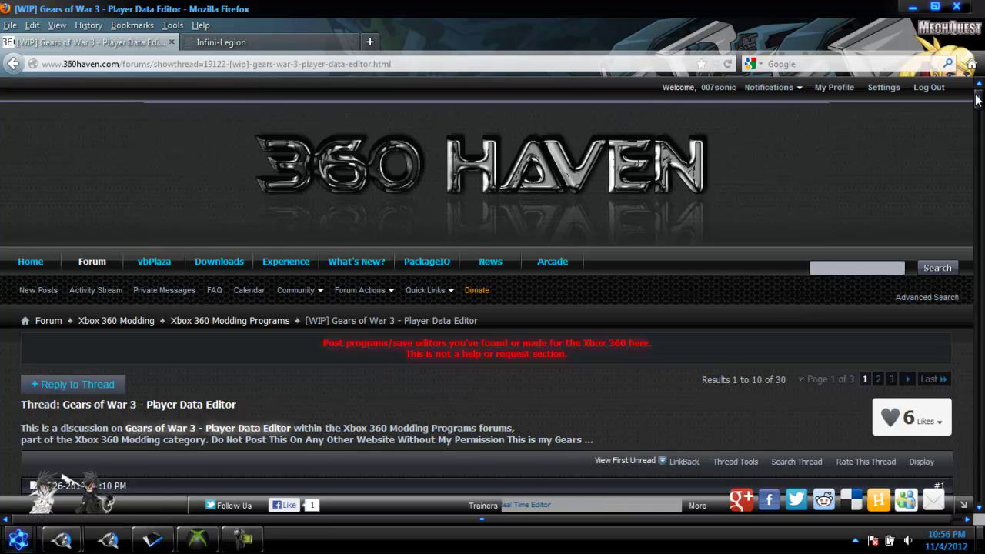
pyautogui.scroll(-8, 980, 123)
pyautogui.scroll(3, 980, 123)
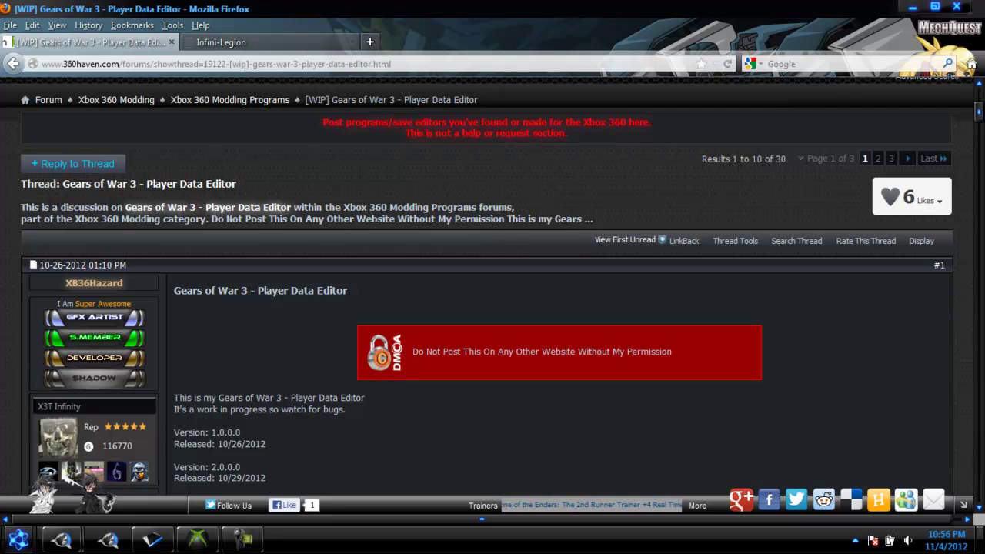
pyautogui.scroll(-6, 493, 293)
pyautogui.scroll(-10, 492, 292)
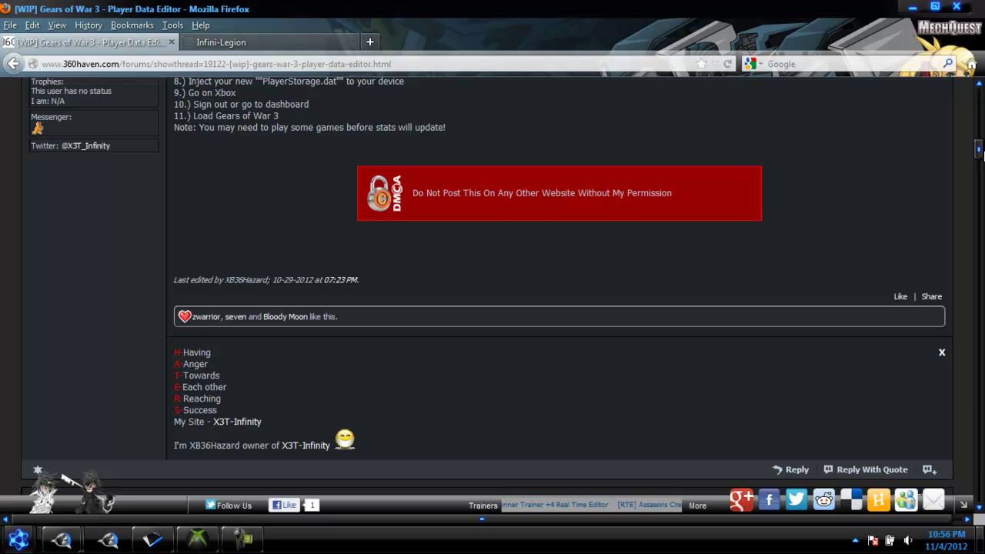
pyautogui.scroll(8, 981, 134)
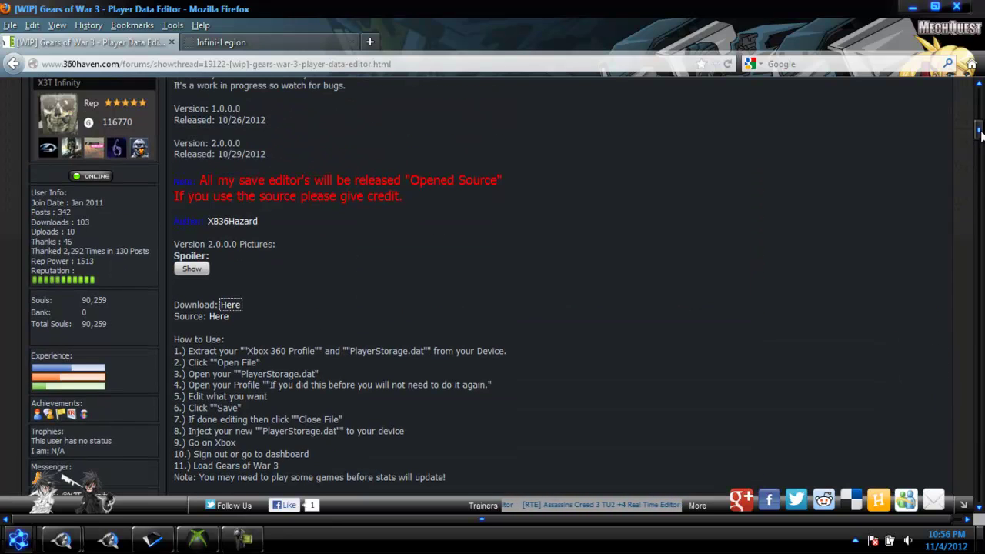
pyautogui.moveTo(979, 135); pyautogui.dragTo(980, 127)
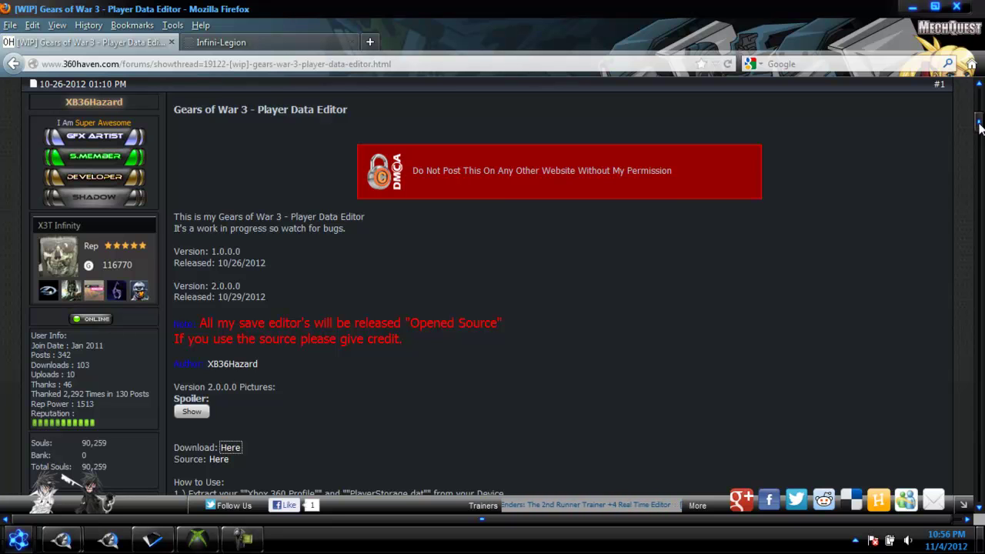
# - Review the first post's author, version history and download section in the Player Data Editor thread
pyautogui.scroll(6, 979, 127)
pyautogui.scroll(-4, 981, 123)
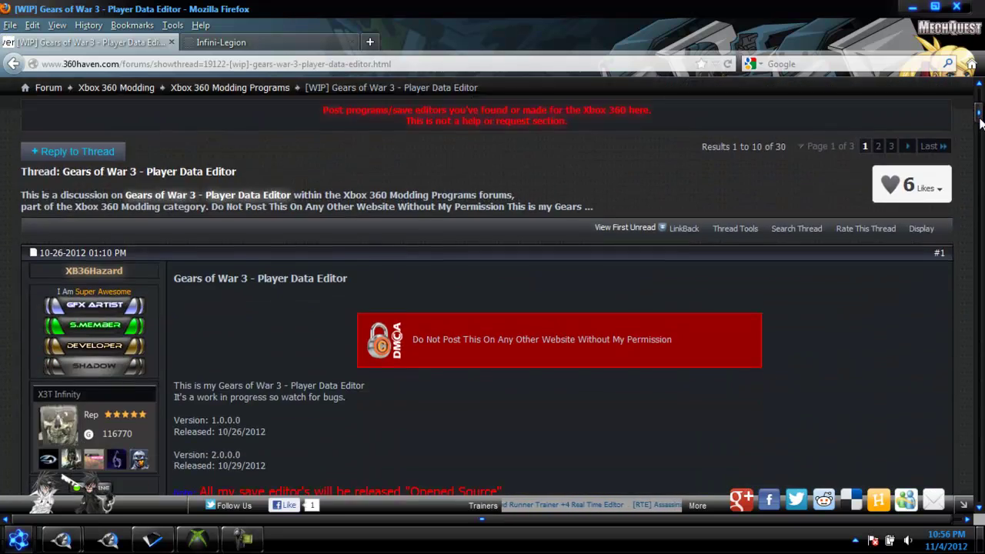
pyautogui.scroll(-8, 979, 123)
pyautogui.scroll(5, 971, 131)
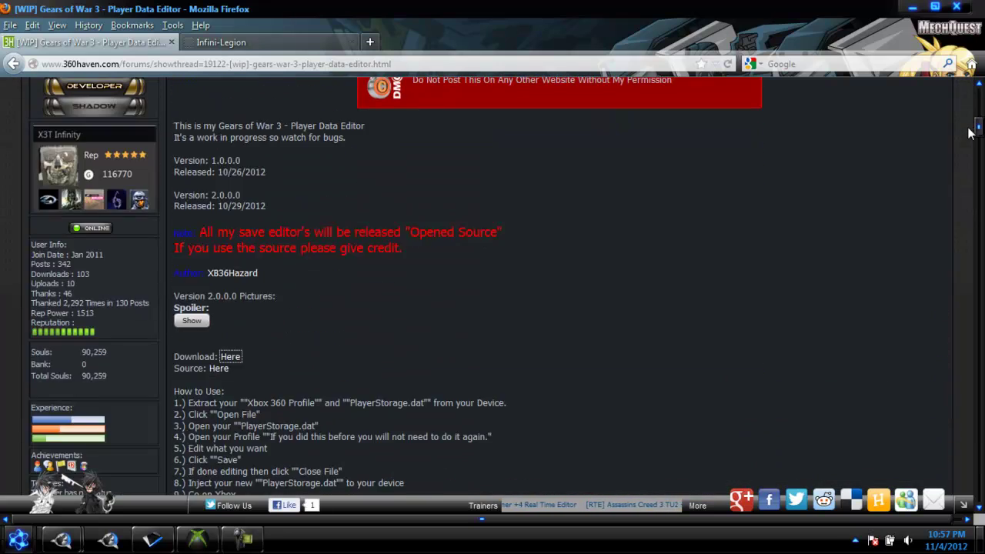
pyautogui.scroll(2, 971, 134)
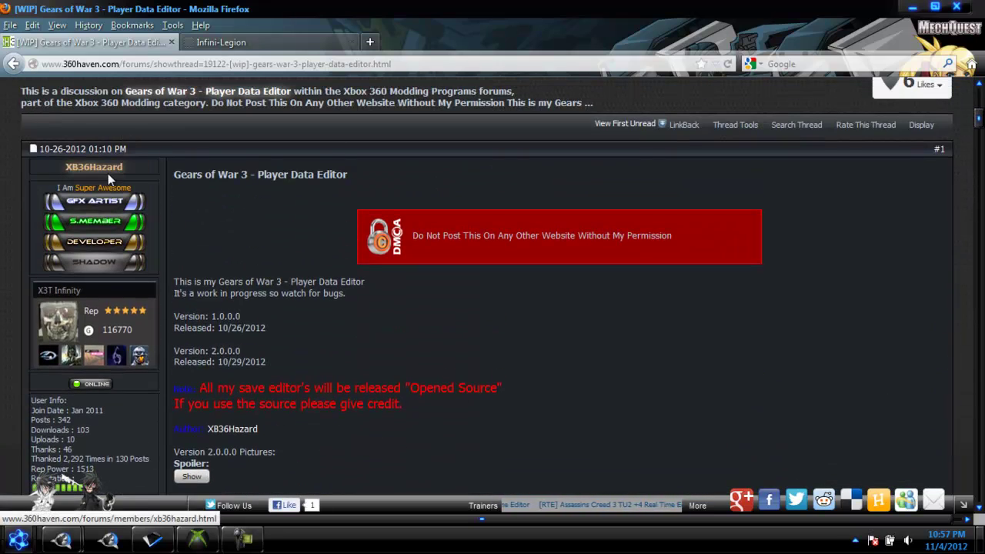
# - Check the thanks section beneath the first post, return to the download links, and minimize the browser
pyautogui.scroll(-10, 981, 127)
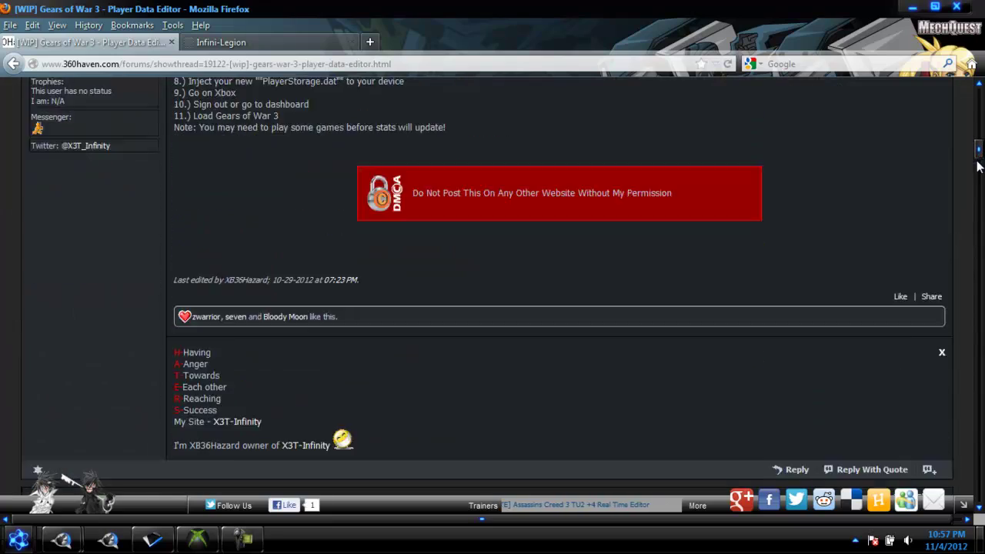
pyautogui.scroll(1, 980, 127)
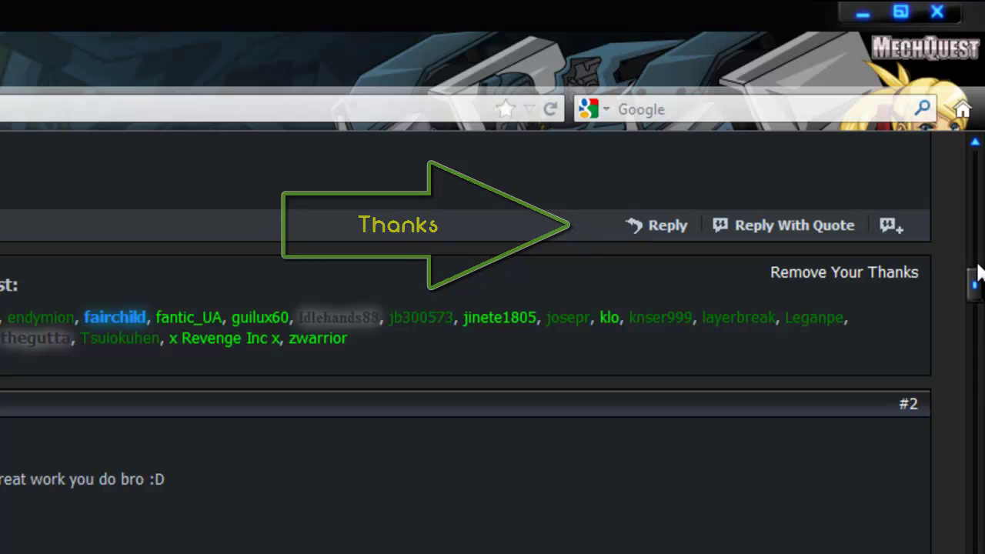
pyautogui.moveTo(975, 286); pyautogui.dragTo(974, 241)
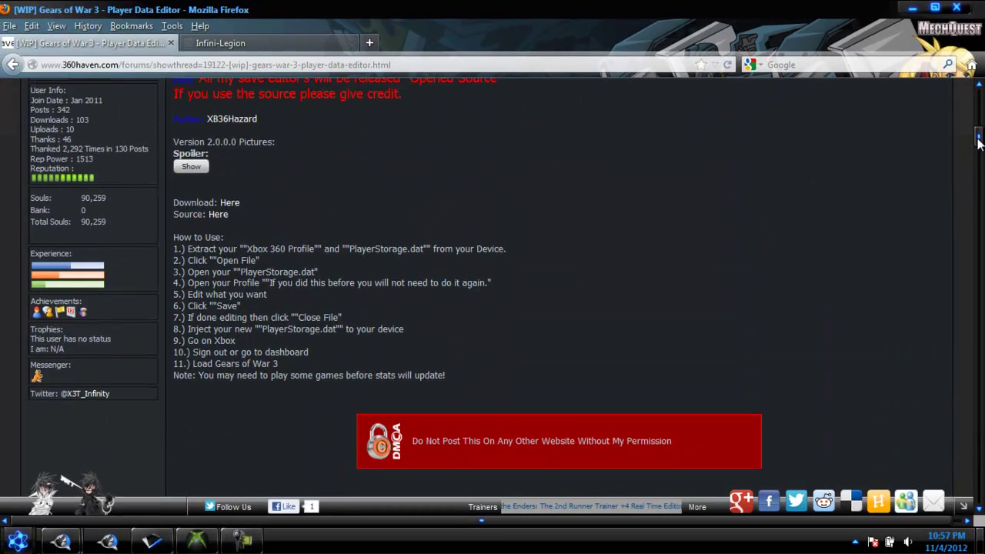
pyautogui.moveTo(978, 143); pyautogui.dragTo(978, 136)
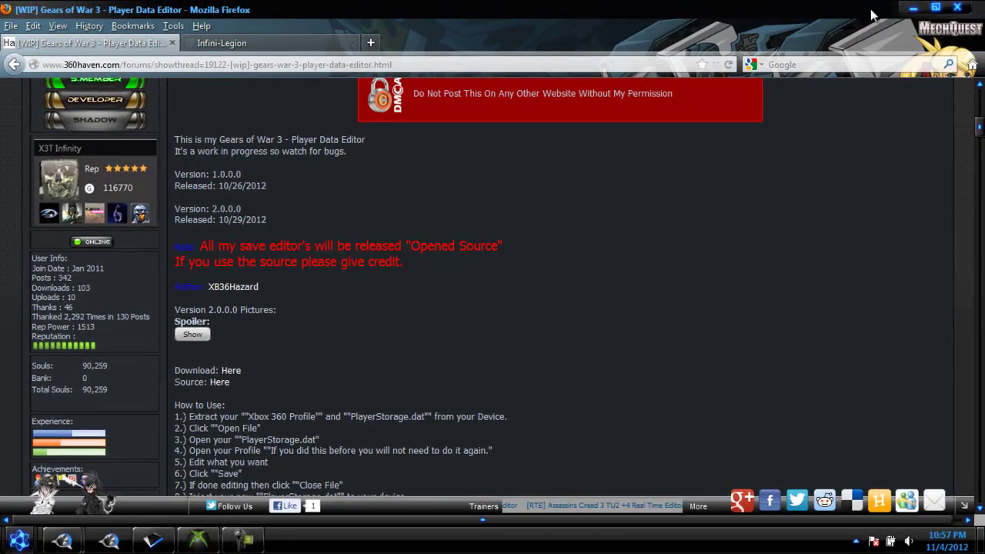
pyautogui.click(911, 6)
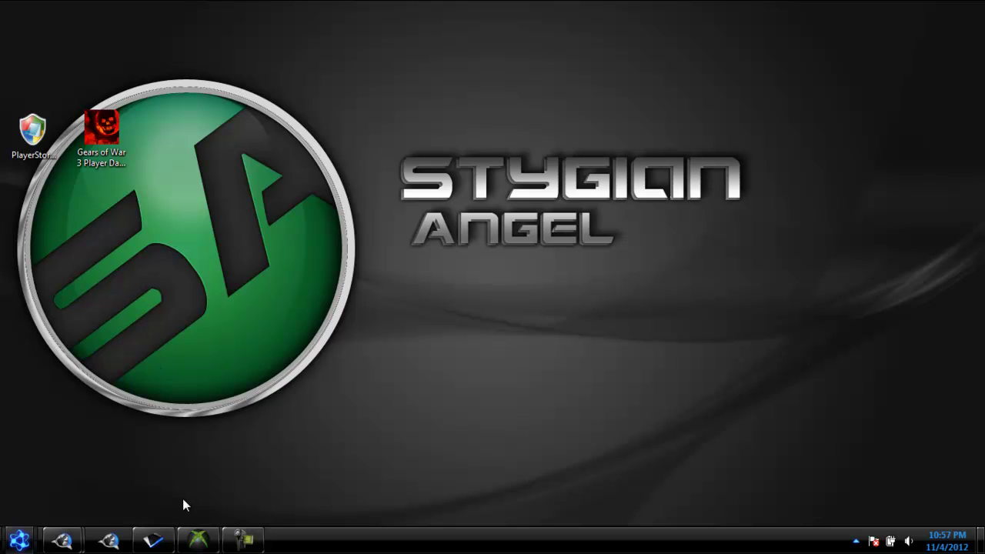
# - Switch to Horizon and find the Gears of War 3 saves in the flash drive's Games folder
pyautogui.click(199, 539)
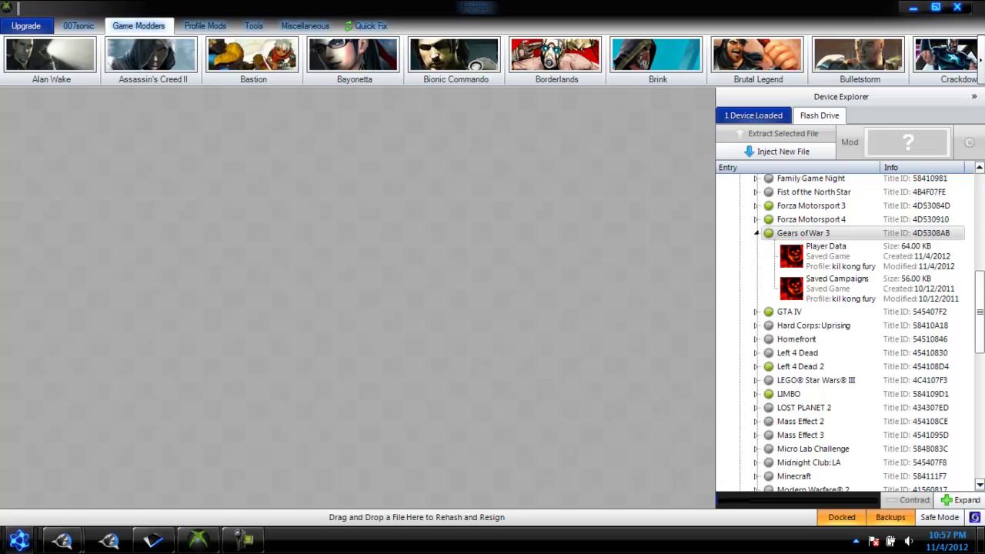
pyautogui.moveTo(980, 311); pyautogui.dragTo(980, 219)
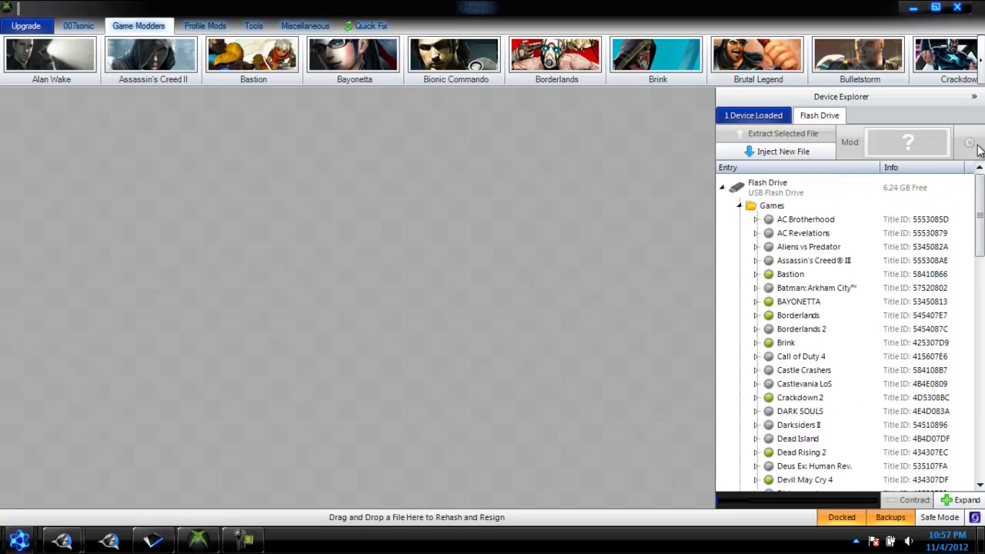
pyautogui.click(740, 207)
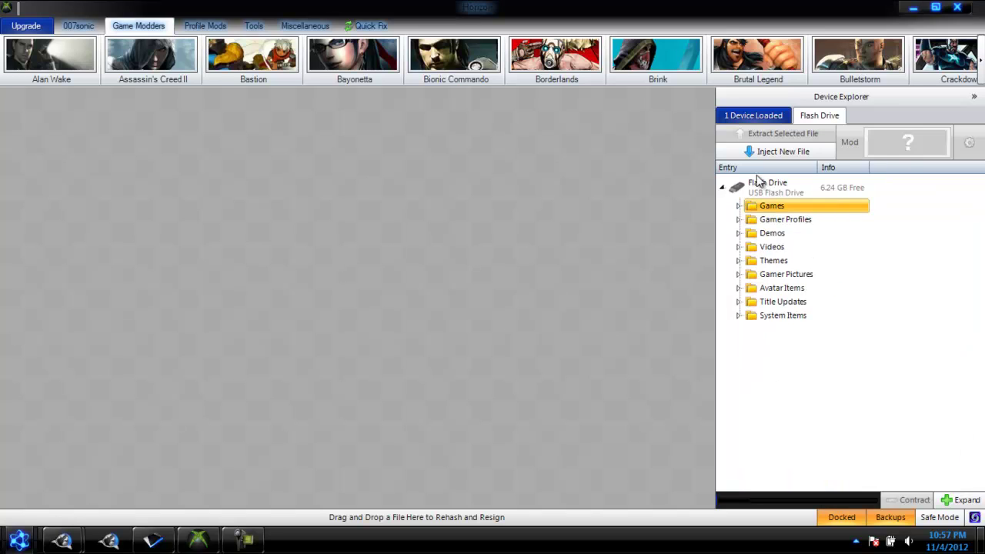
pyautogui.click(740, 207)
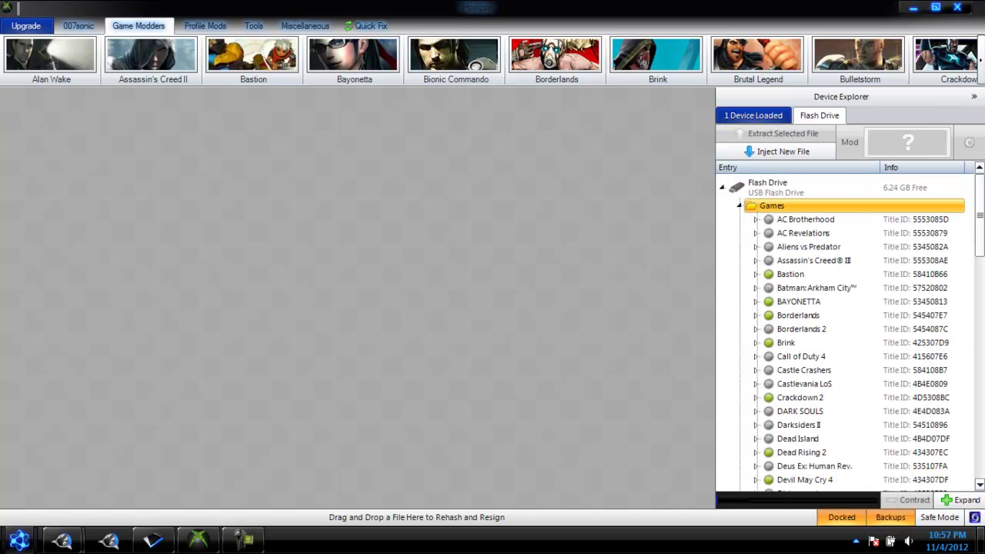
pyautogui.scroll(-5, 801, 346)
pyautogui.click(757, 368)
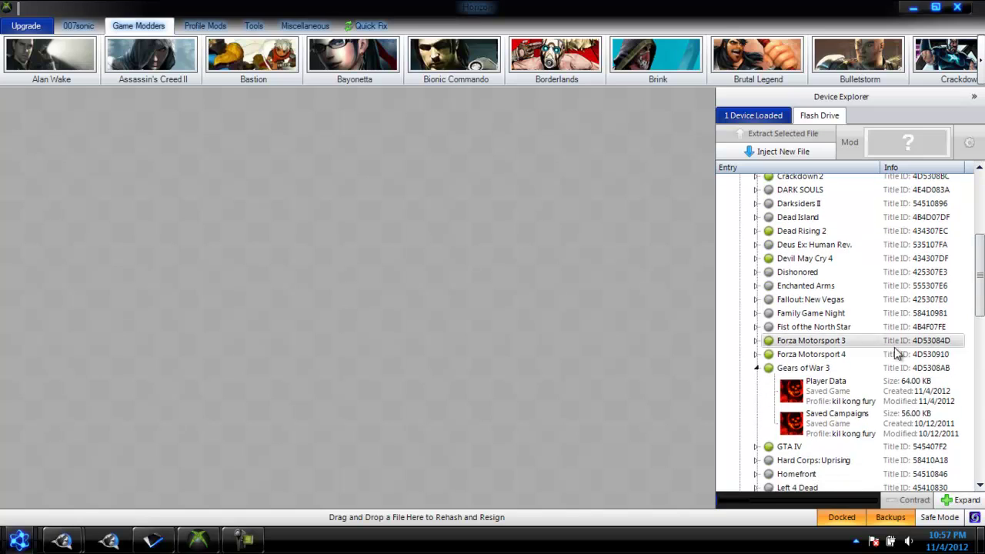
# - Show the file options for extracting the Gears of War 3 Player Data save, and minimize Horizon
pyautogui.click(800, 397)
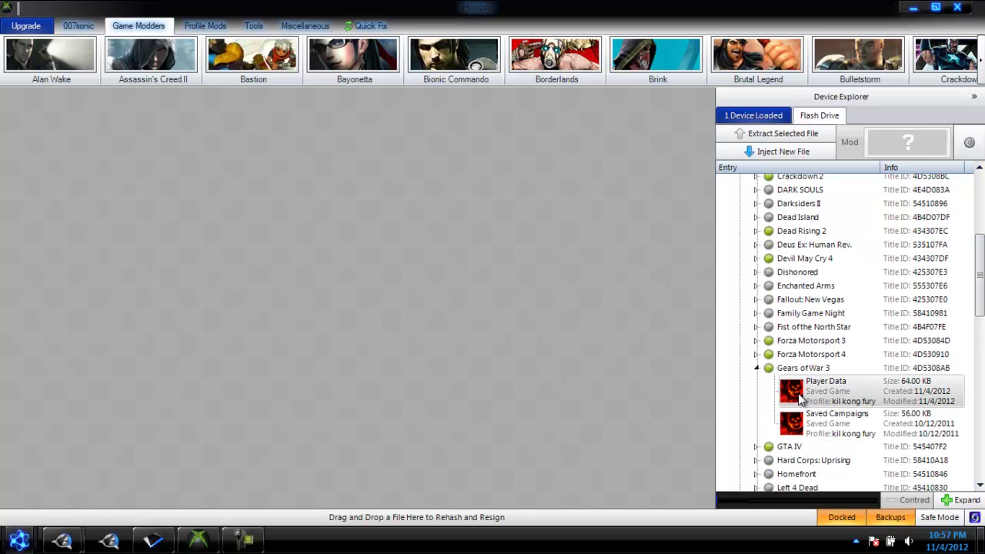
pyautogui.rightClick(800, 398)
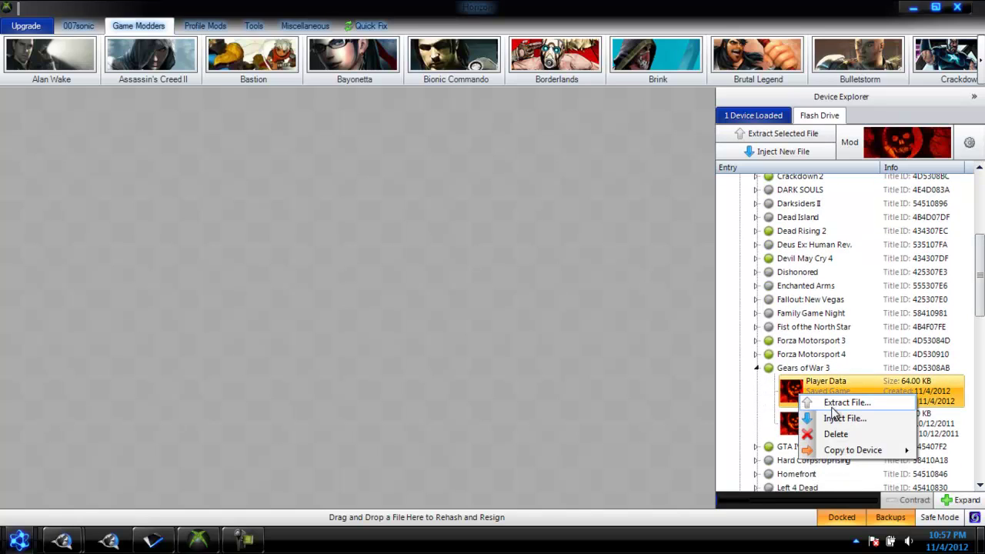
pyautogui.click(911, 8)
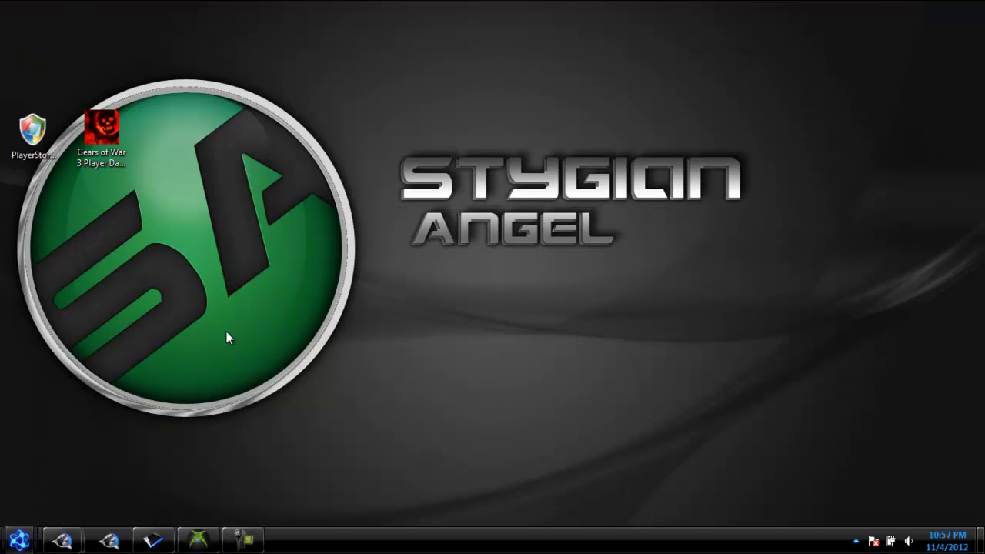
# - Launch the Gears of War 3 Player Data Editor from the desktop and decline the update to version 2.0.0.1
pyautogui.moveTo(4, 44); pyautogui.dragTo(169, 262)
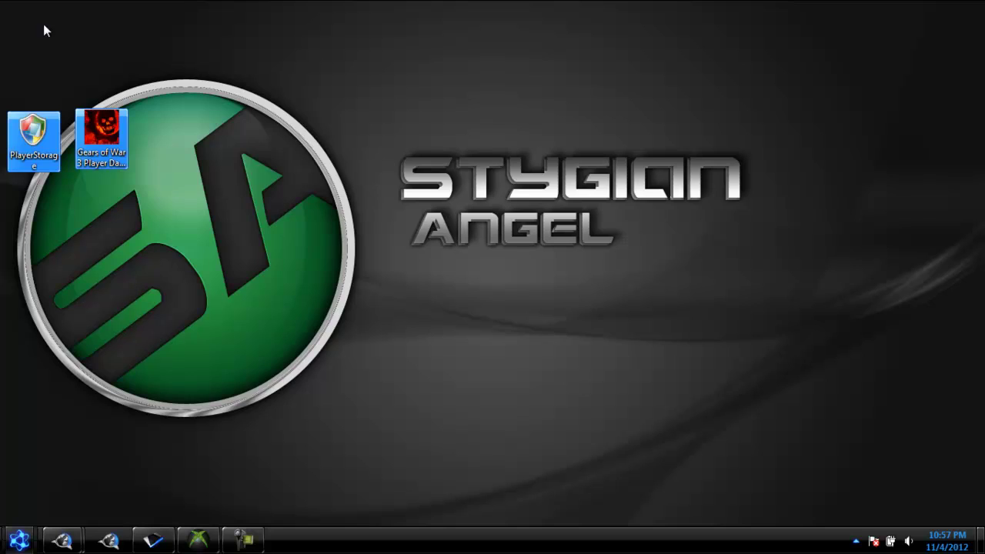
pyautogui.click(372, 321)
pyautogui.doubleClick(101, 131)
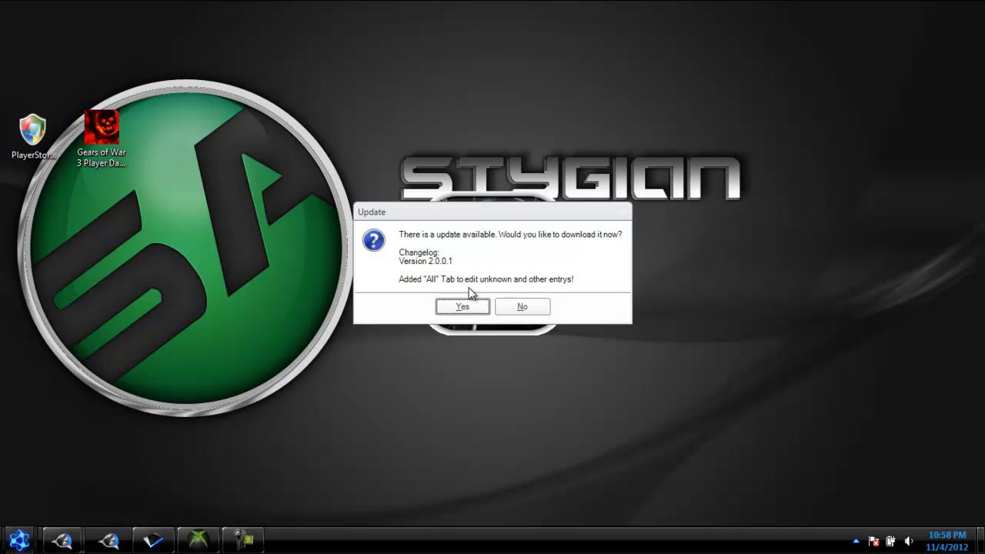
pyautogui.moveTo(420, 219); pyautogui.dragTo(725, 46)
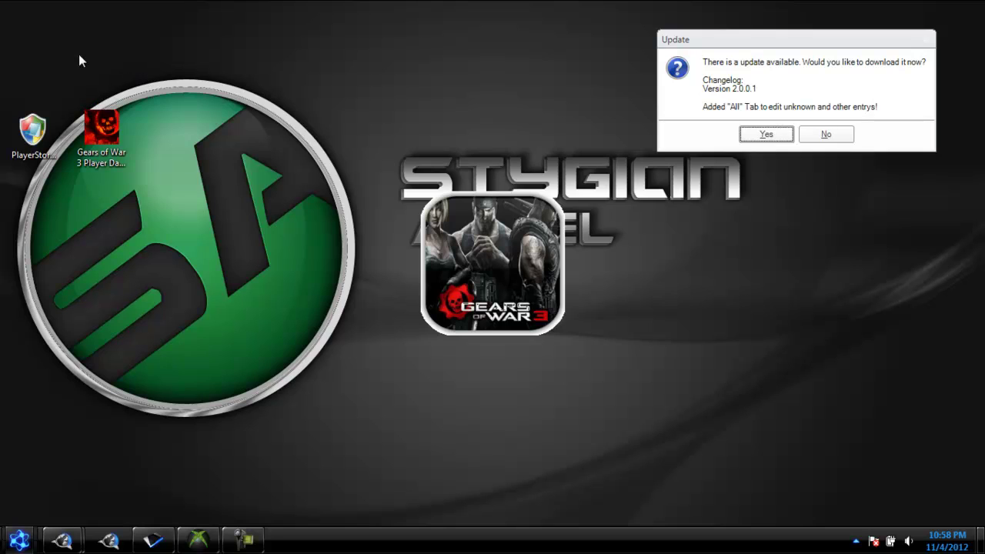
pyautogui.moveTo(78, 54); pyautogui.dragTo(172, 211)
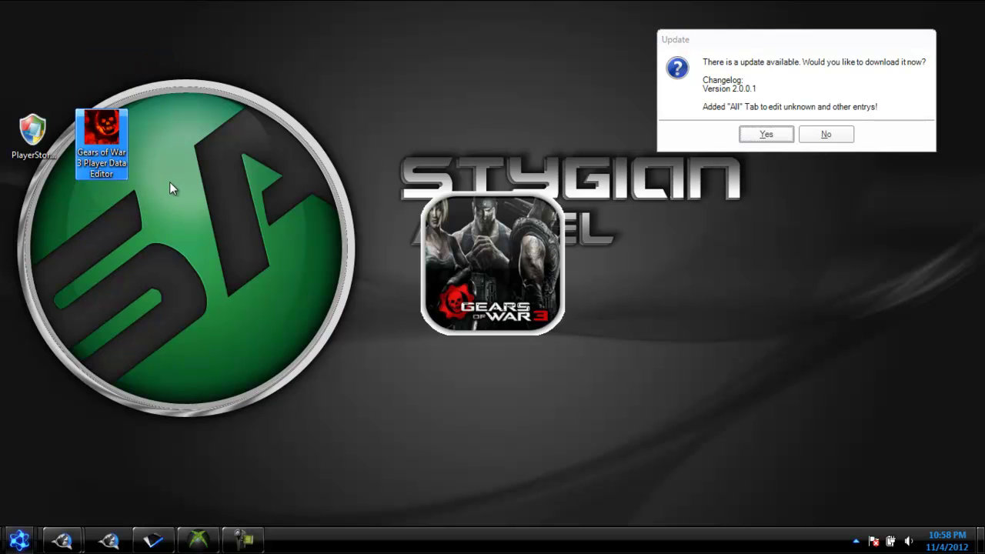
pyautogui.click(827, 134)
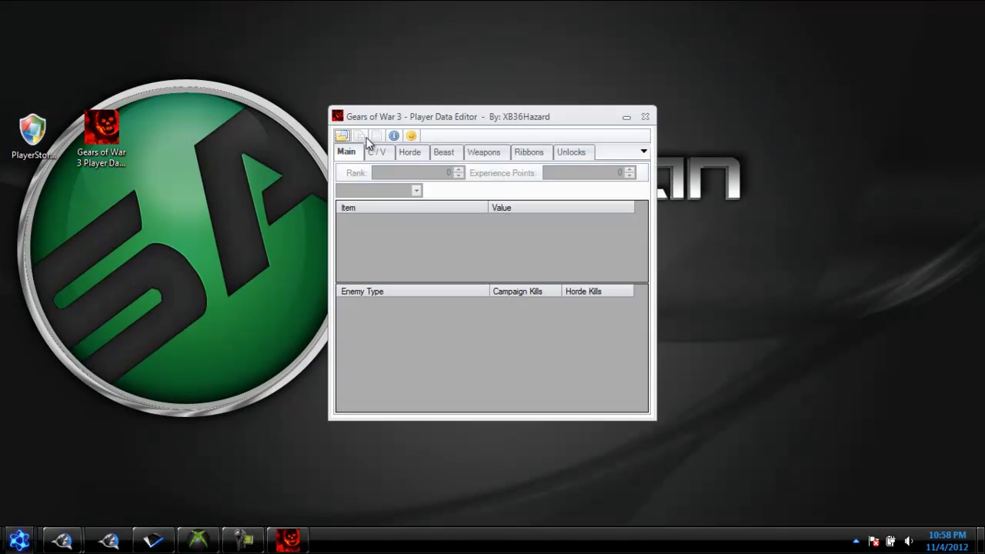
# - Open the PlayerStorage file from the Desktop in the Player Data Editor
pyautogui.click(343, 136)
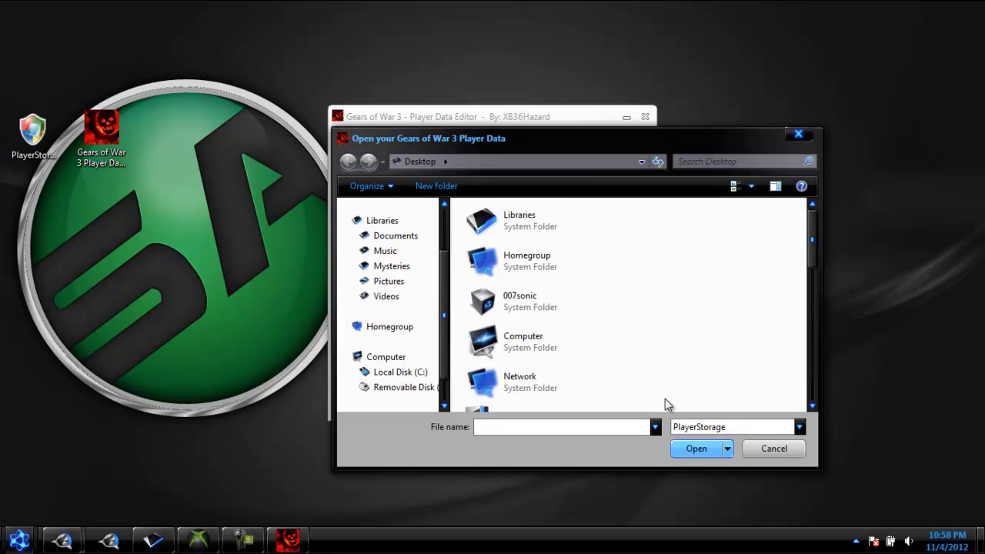
pyautogui.moveTo(814, 282); pyautogui.dragTo(811, 371)
pyautogui.click(558, 284)
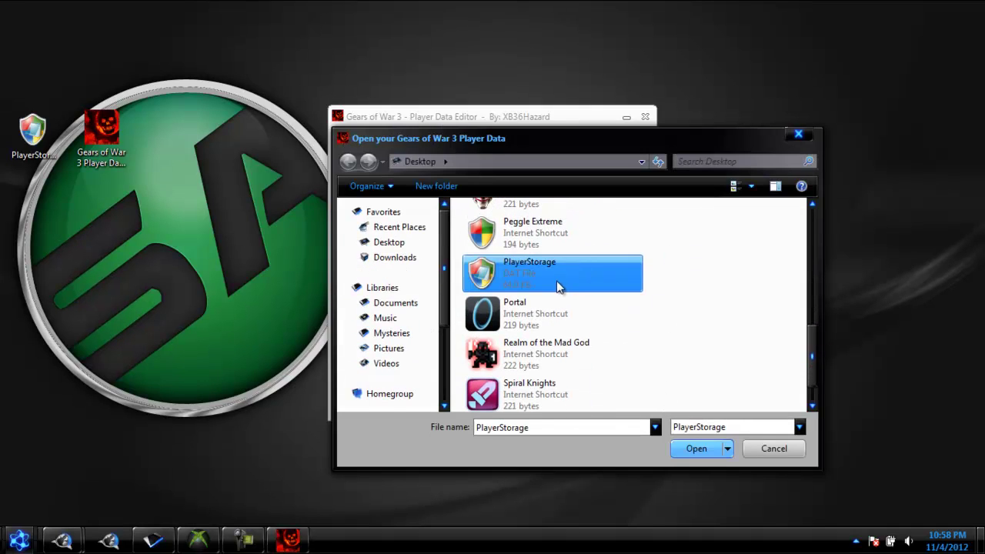
pyautogui.click(687, 452)
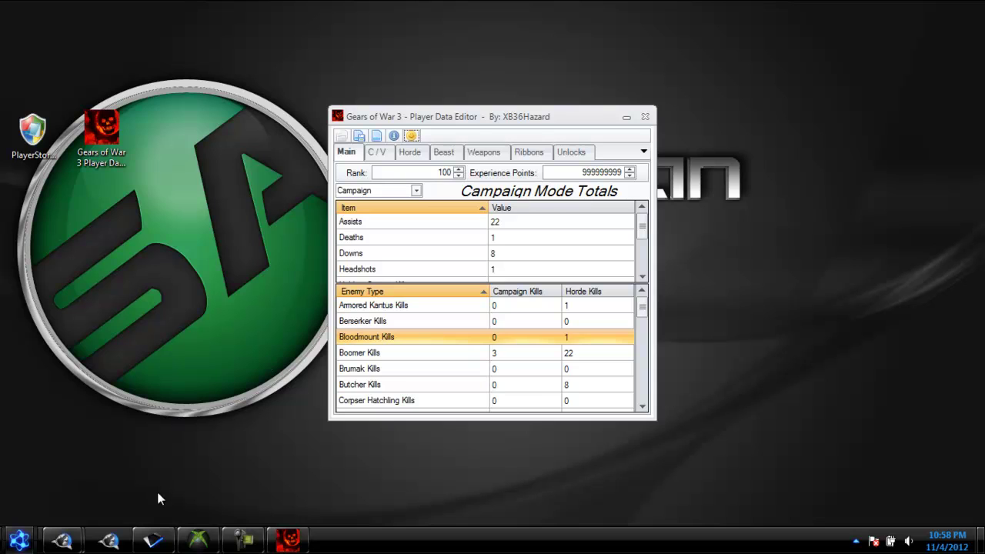
# - Switch to Horizon, bring up the file options for the third profile in the flash drive's Gamer Profiles folder, and minimize Horizon
pyautogui.moveTo(194, 545)
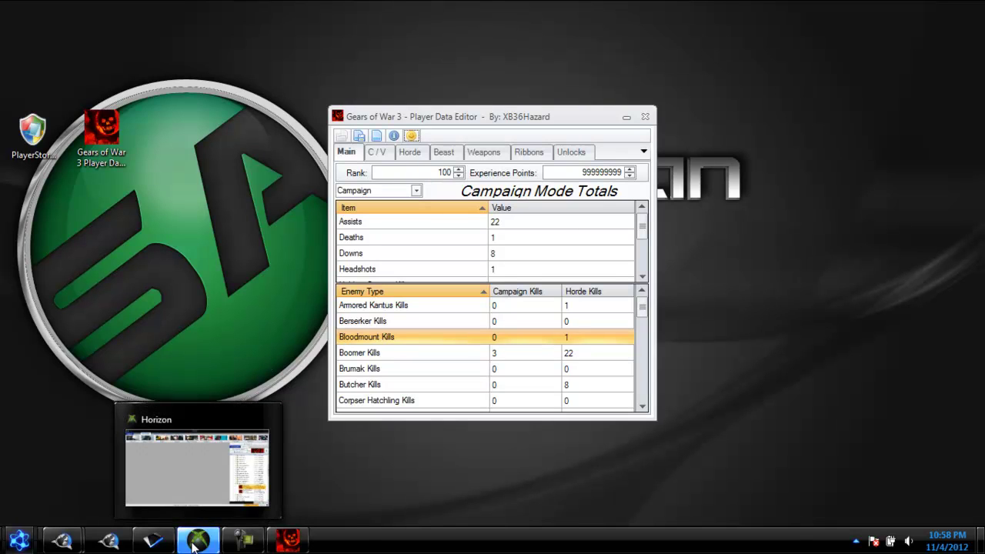
pyautogui.click(172, 468)
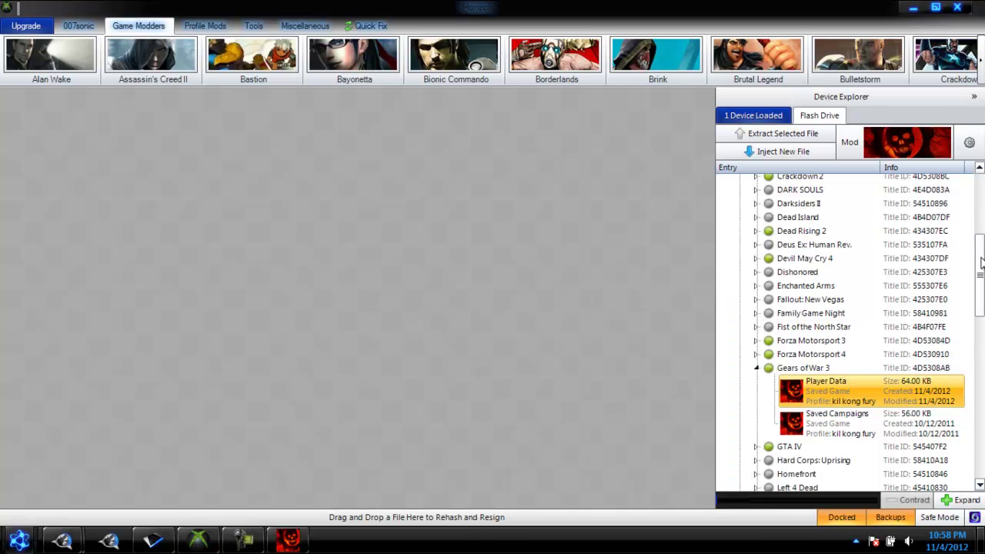
pyautogui.doubleClick(740, 209)
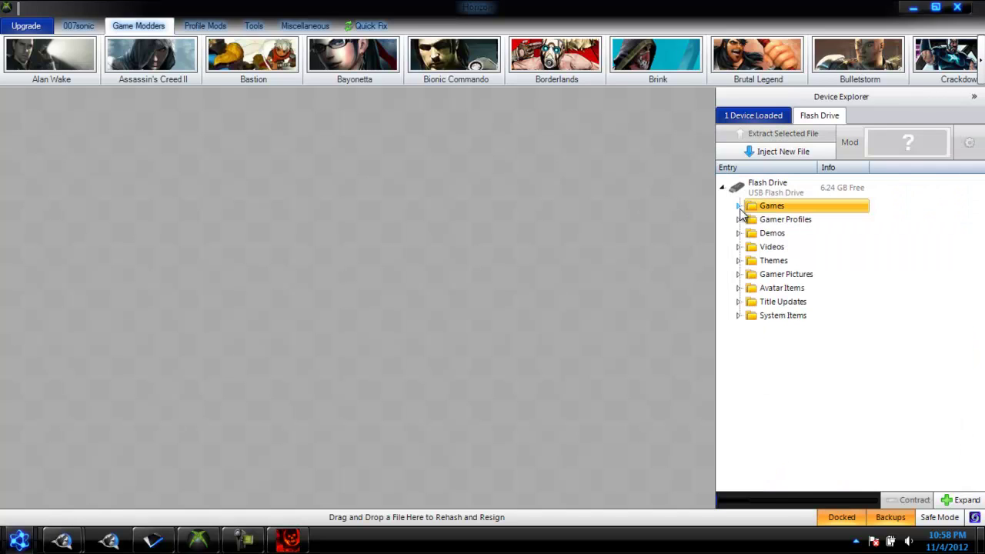
pyautogui.click(738, 219)
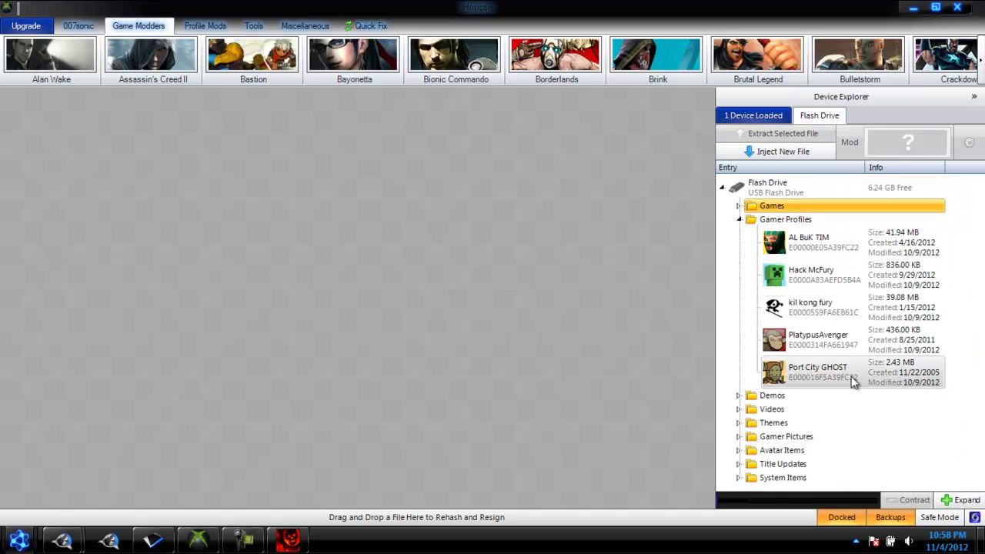
pyautogui.click(814, 301)
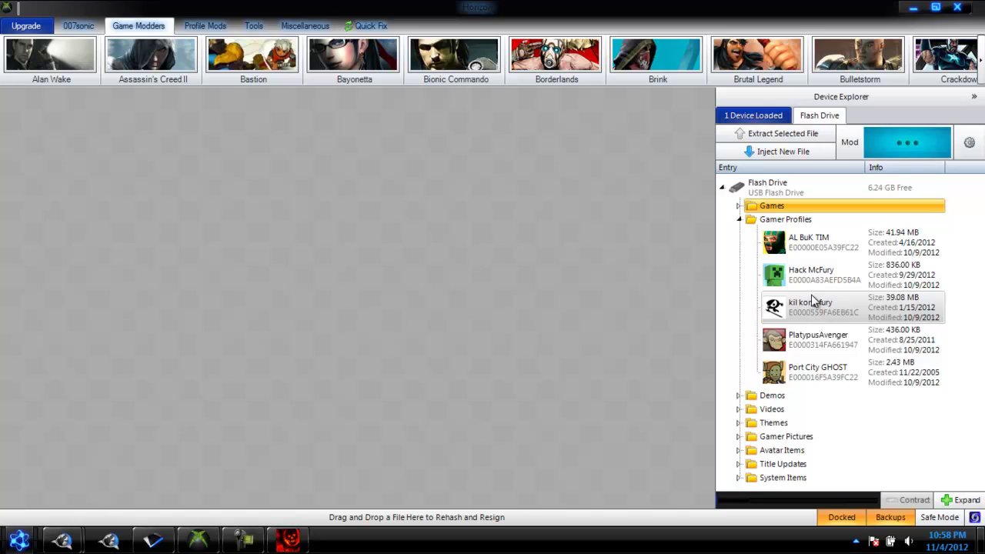
pyautogui.rightClick(814, 300)
pyautogui.click(913, 7)
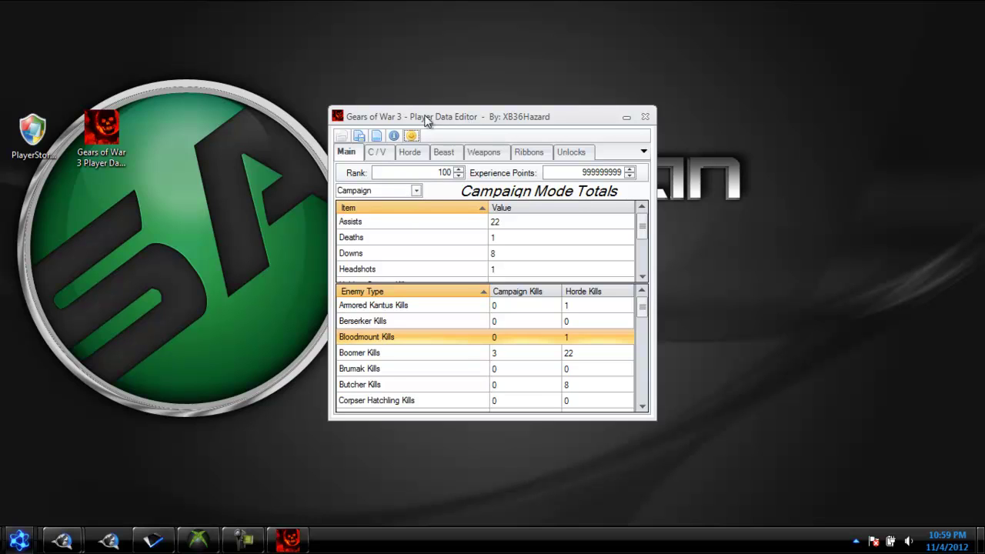
# - Examine the rank, experience points and Campaign mode totals of the loaded save in the Player Data Editor
pyautogui.moveTo(442, 118); pyautogui.dragTo(464, 110)
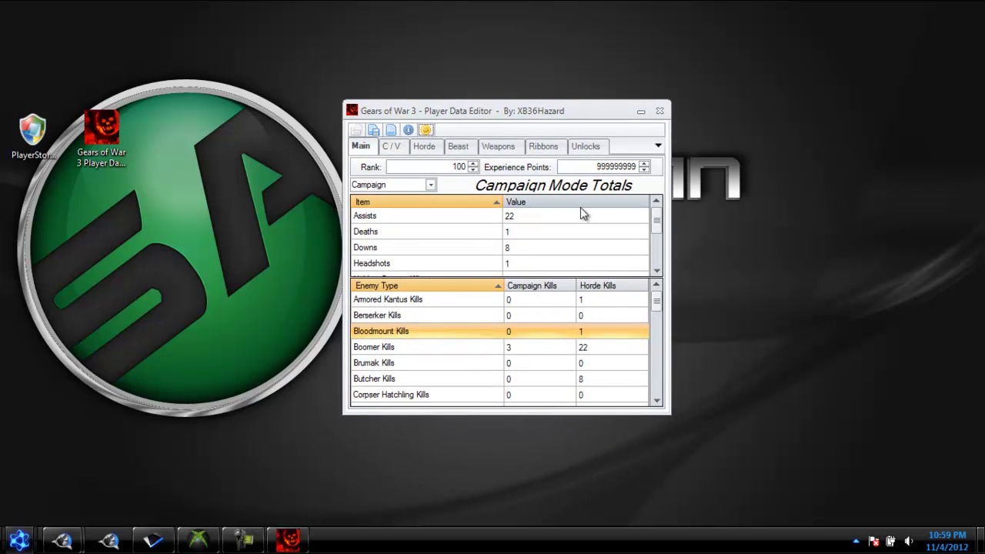
pyautogui.doubleClick(457, 167)
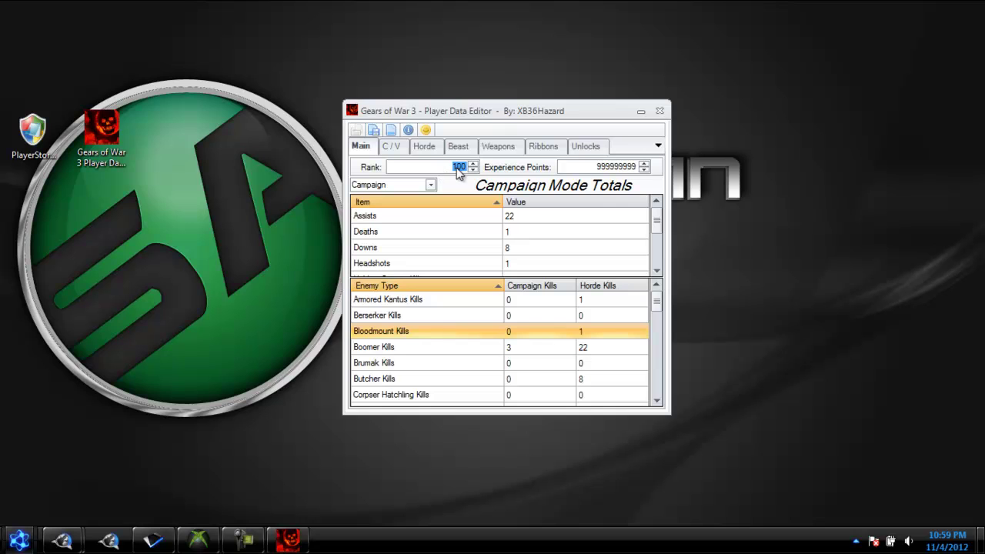
pyautogui.doubleClick(586, 169)
pyautogui.scroll(-3, 656, 232)
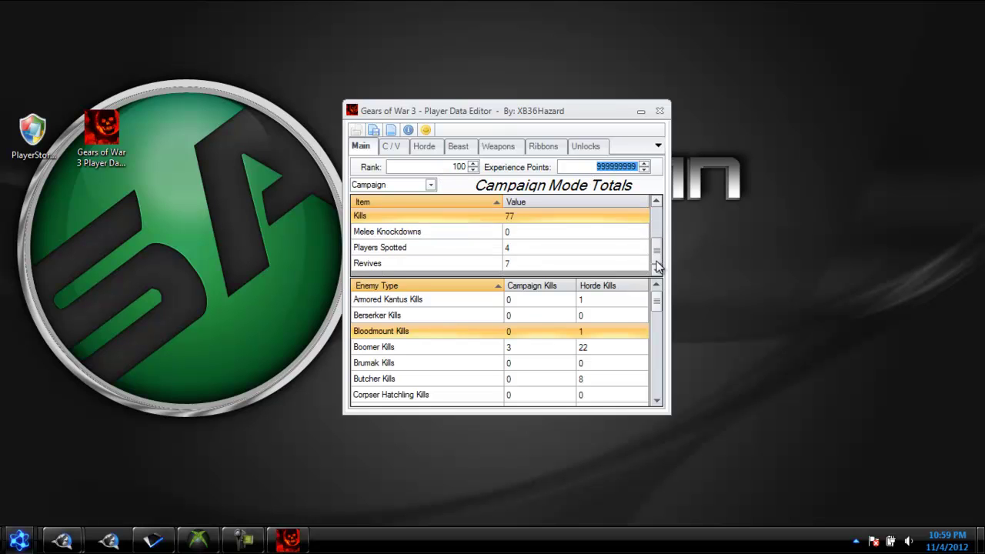
pyautogui.scroll(3, 656, 233)
pyautogui.moveTo(691, 325)
pyautogui.mouseDown()
pyautogui.moveTo(682, 362)
pyautogui.moveTo(690, 323)
pyautogui.mouseUp()
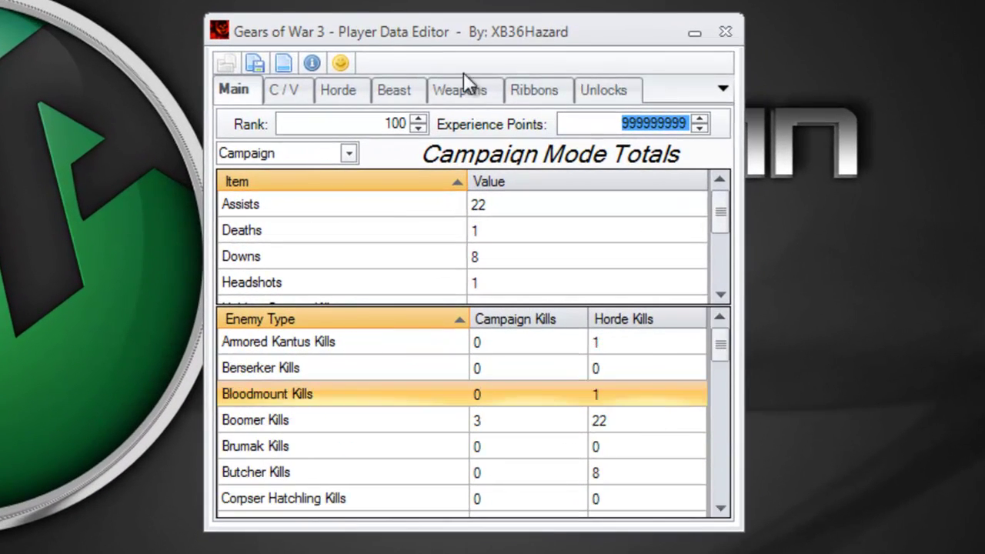
# - Show the mode totals for Versus, Horde and Beast in turn
pyautogui.click(349, 153)
pyautogui.click(339, 187)
pyautogui.click(342, 159)
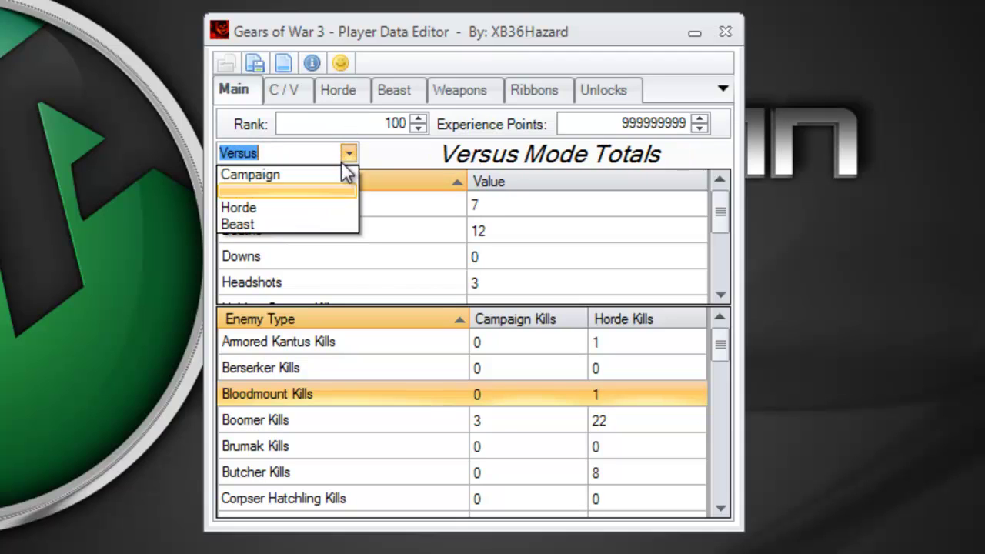
pyautogui.click(320, 209)
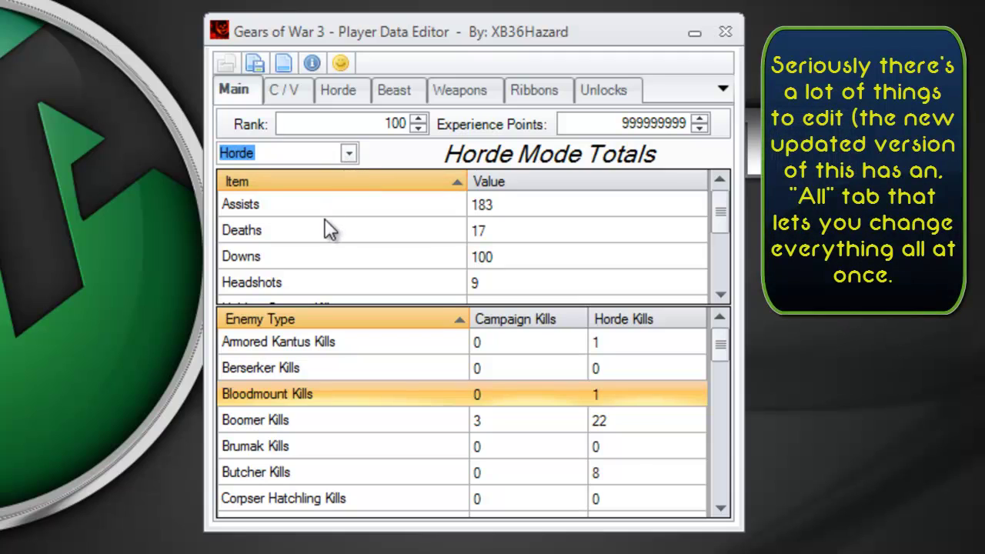
pyautogui.click(348, 154)
pyautogui.click(340, 210)
pyautogui.click(350, 153)
pyautogui.click(343, 223)
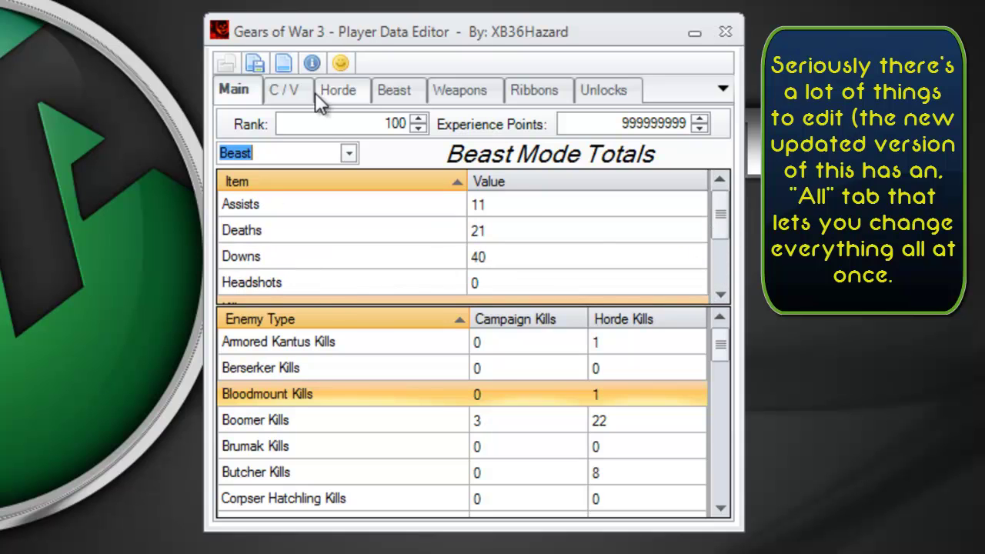
# - Look through the Campaign/Versus, Horde, Beast and Ribbons sections of the save
pyautogui.click(290, 90)
pyautogui.click(342, 90)
pyautogui.click(395, 90)
pyautogui.click(537, 97)
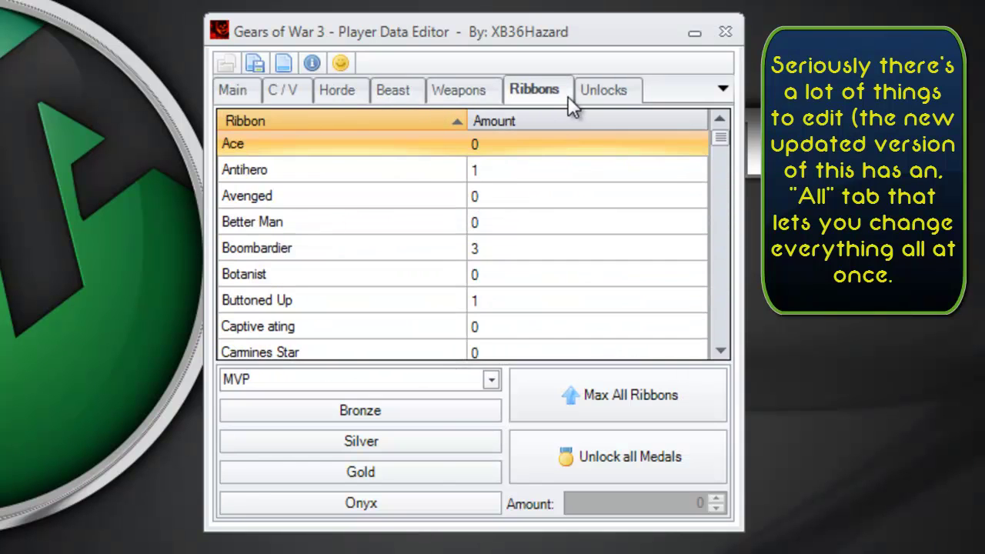
# - Unlock all weapon skins, mutators, executions and characters, and unlock all medals
pyautogui.click(591, 87)
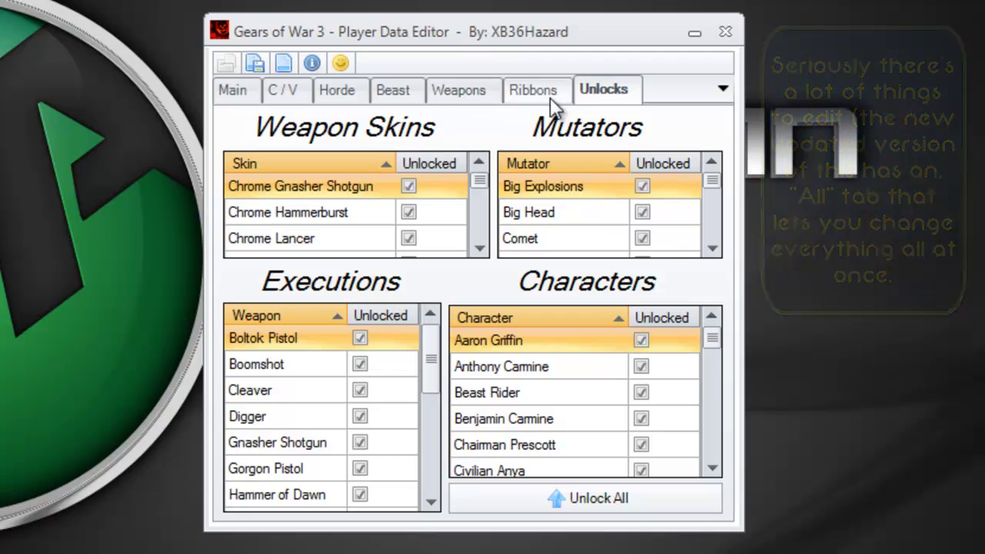
pyautogui.click(559, 501)
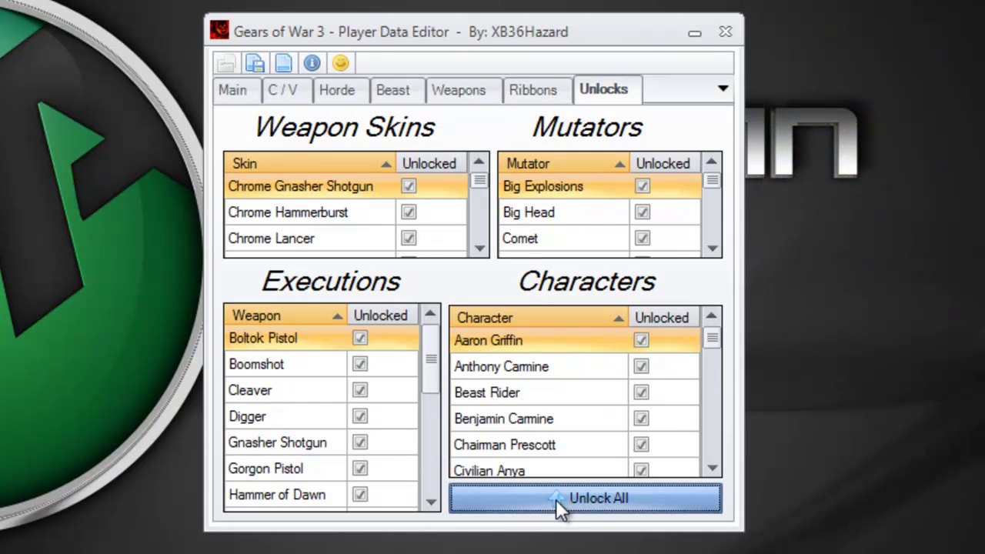
pyautogui.click(528, 93)
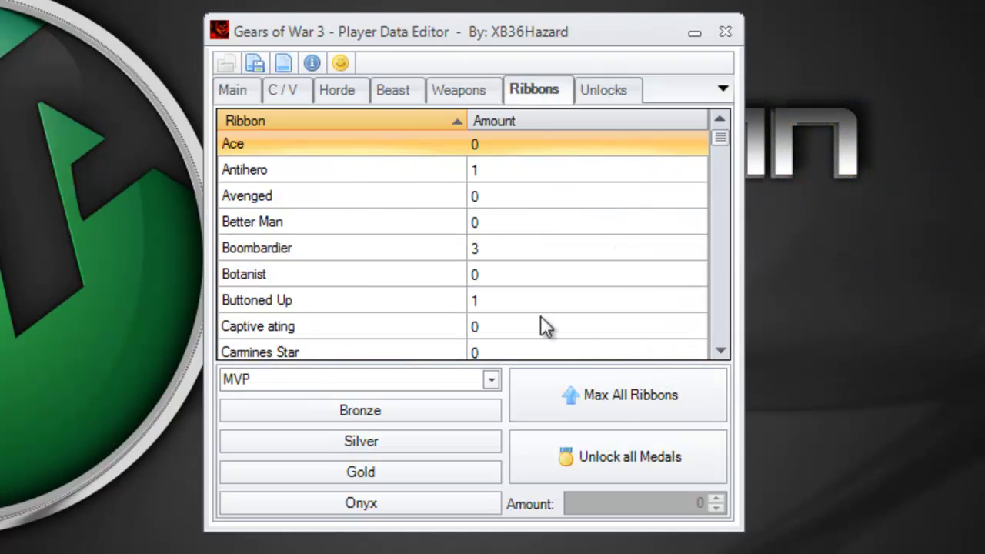
pyautogui.click(575, 452)
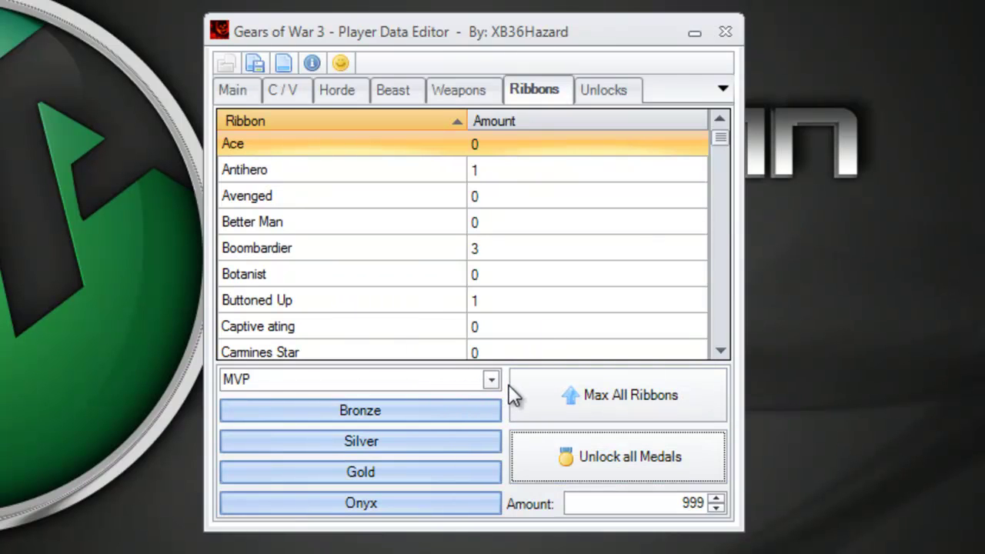
pyautogui.moveTo(721, 140); pyautogui.dragTo(469, 77)
# - Open the weapon statistics and view the execution counts for Versus and Campaign
pyautogui.click(467, 92)
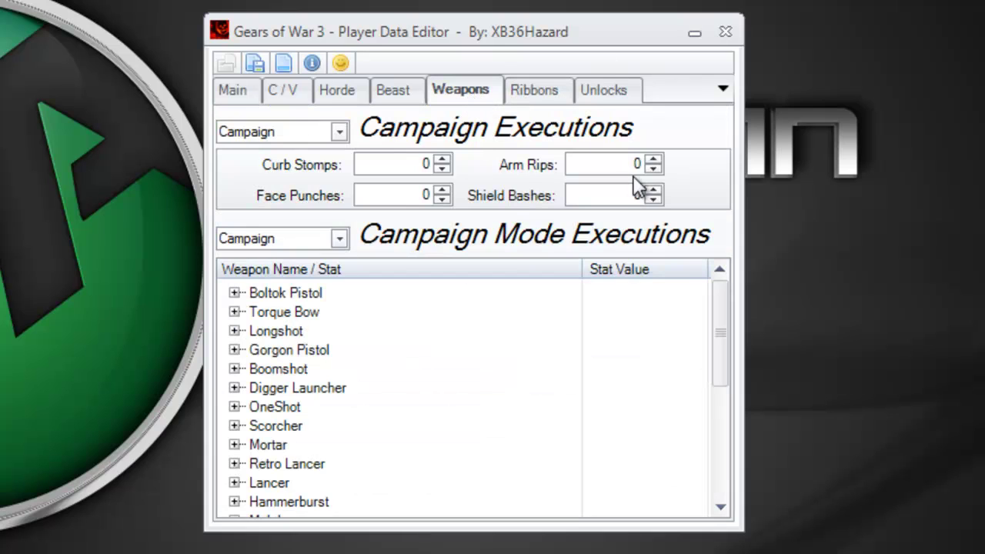
pyautogui.click(335, 131)
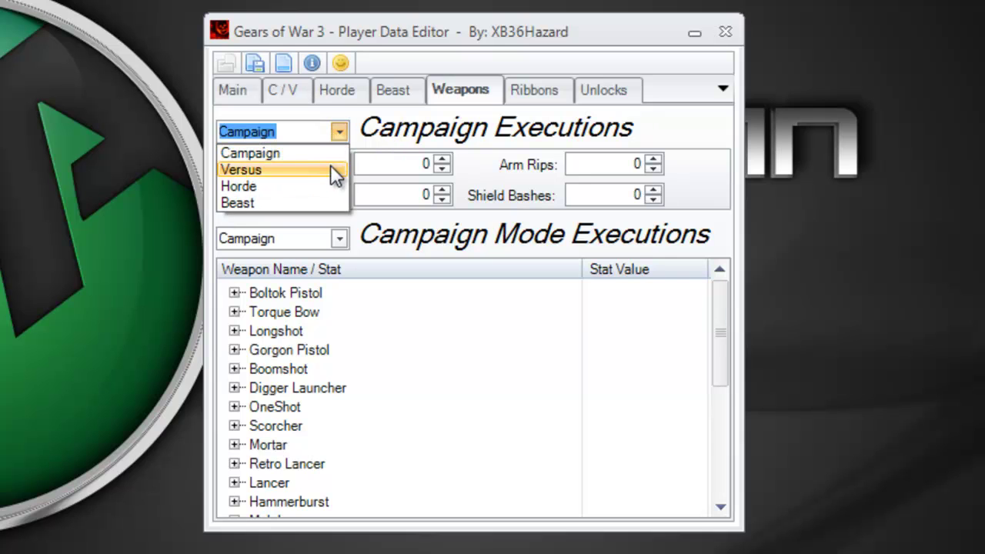
pyautogui.click(330, 168)
pyautogui.click(339, 132)
pyautogui.click(331, 151)
# - Review the Beast, Horde, Campaign/Versus and main statistics, ending on the Horde fortification levels
pyautogui.click(392, 92)
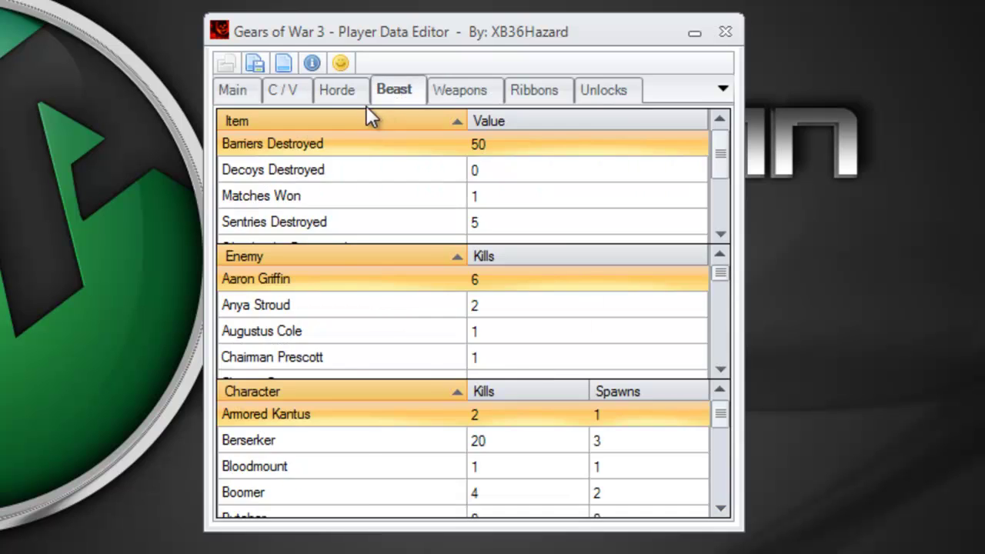
pyautogui.click(337, 91)
pyautogui.click(283, 90)
pyautogui.click(247, 89)
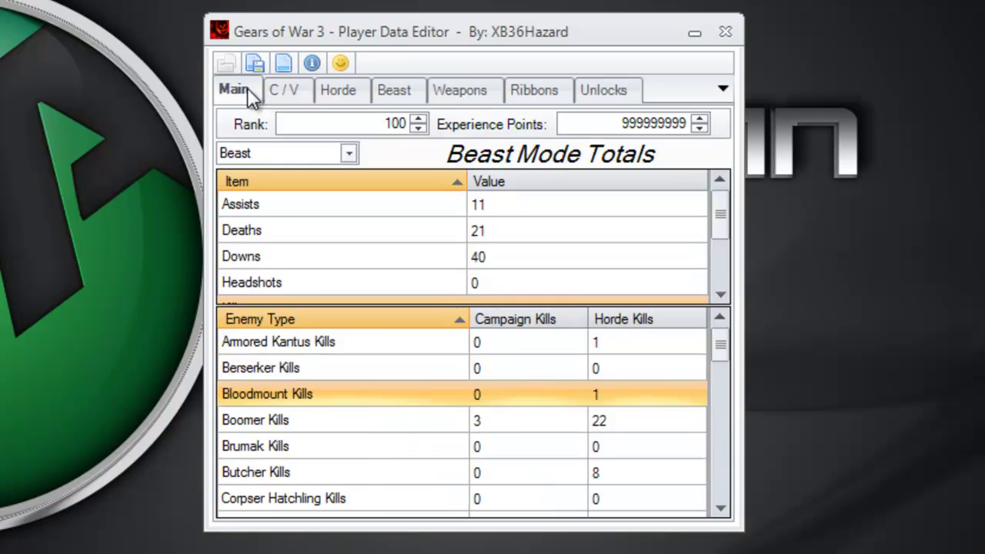
pyautogui.click(335, 92)
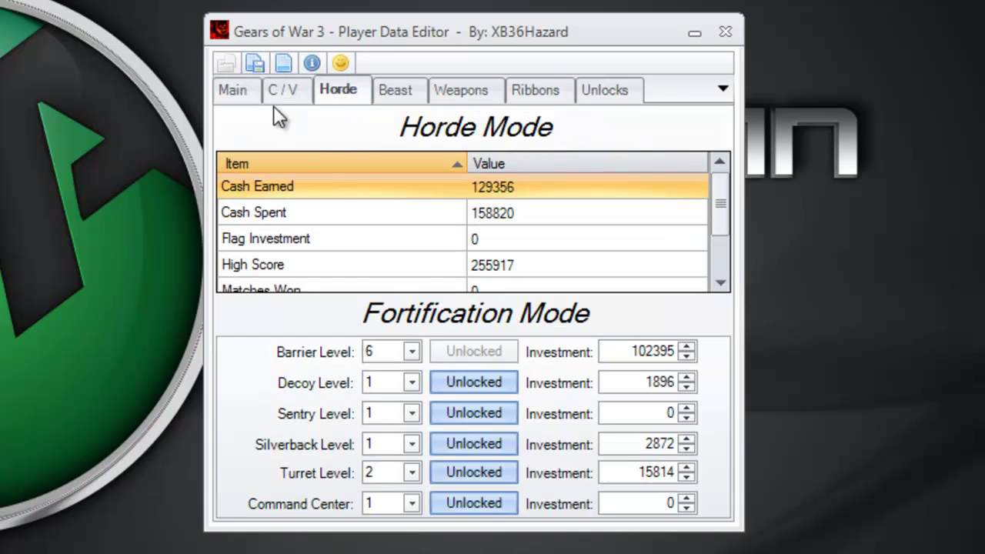
# - Return to the main statistics and save the modified player data file
pyautogui.click(249, 83)
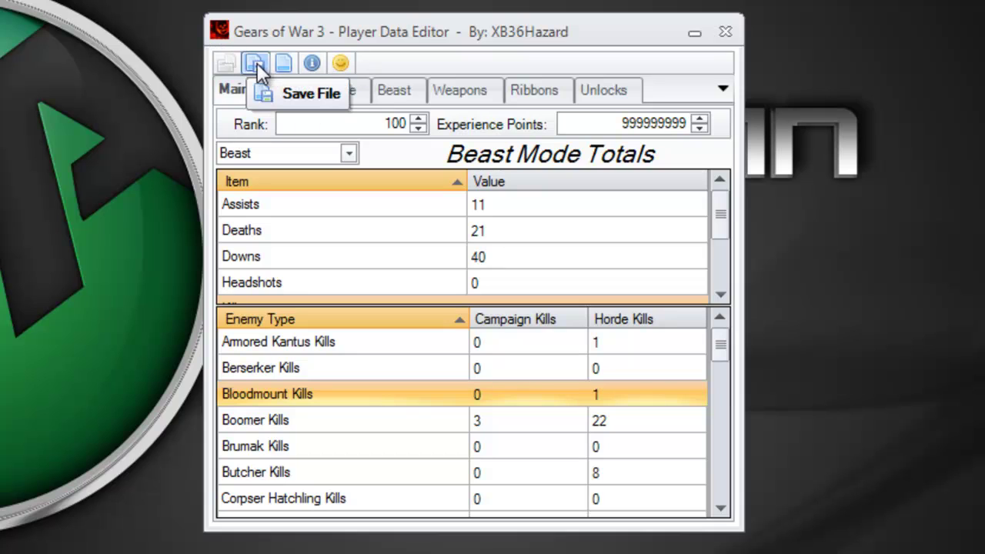
pyautogui.click(257, 63)
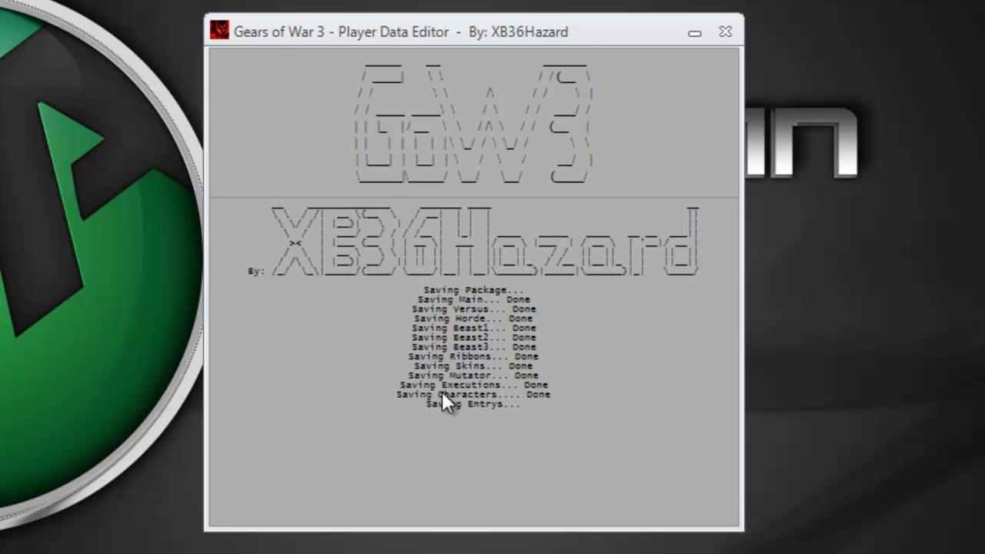
pyautogui.click(465, 331)
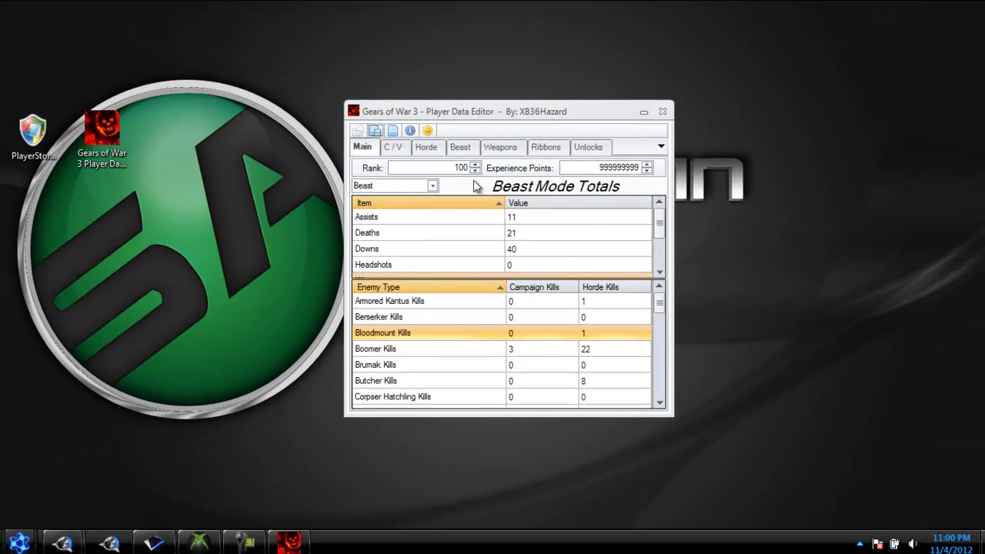
# - Recheck the ribbons and the rank, close the save file, and minimize the Player Data Editor
pyautogui.click(546, 148)
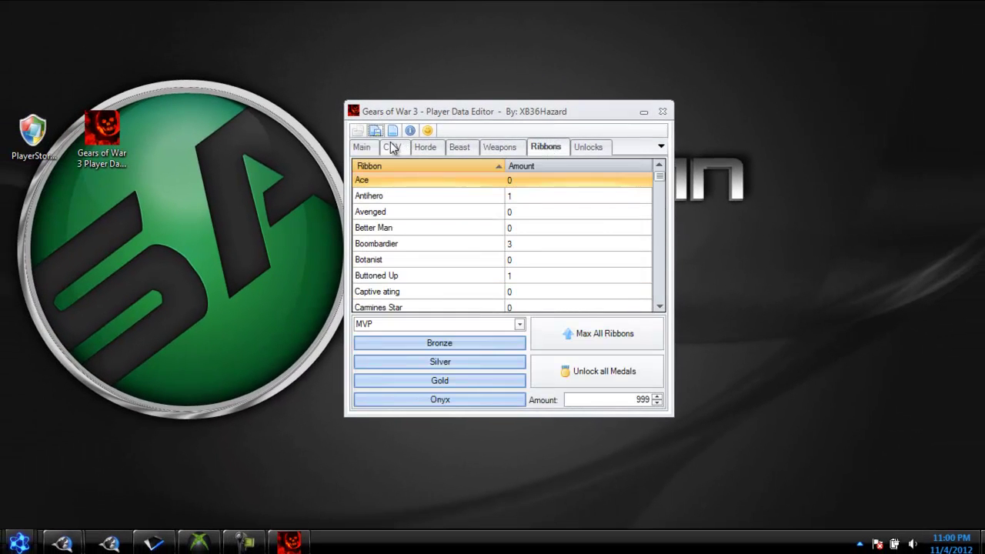
pyautogui.click(360, 148)
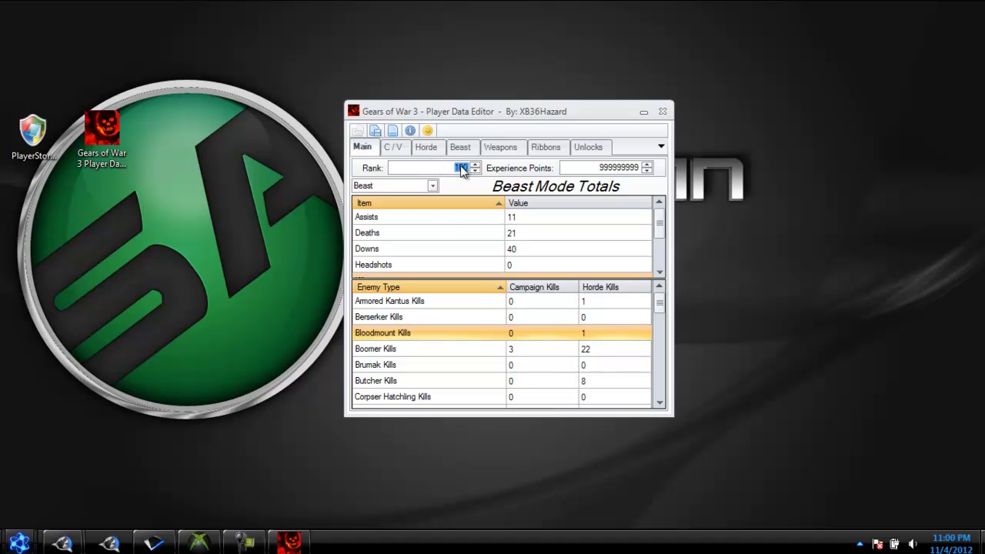
pyautogui.click(393, 131)
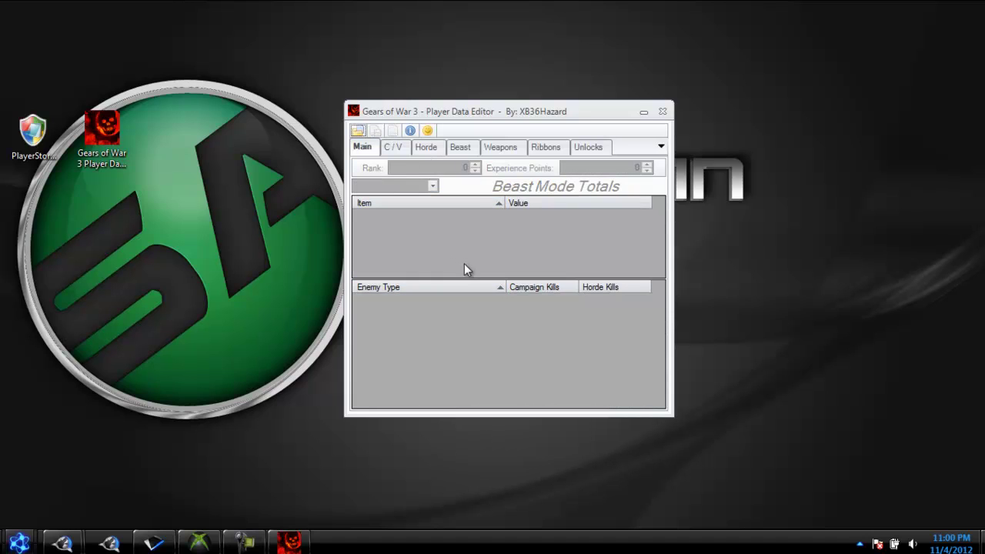
pyautogui.click(643, 113)
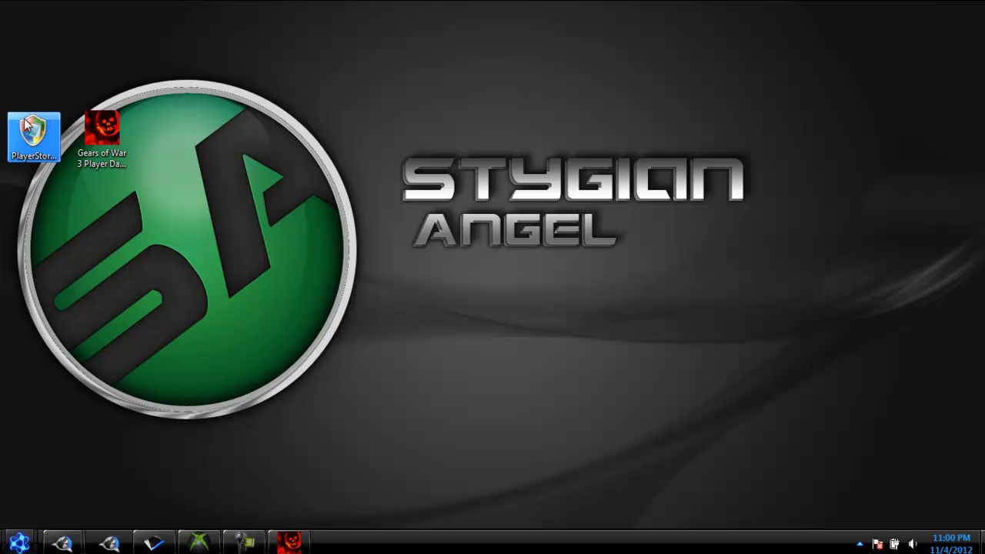
# - Point out the PlayerStorage file on the desktop, switch to Horizon and collapse the Gamer Profiles folder
pyautogui.click(25, 155)
pyautogui.click(220, 460)
pyautogui.click(202, 540)
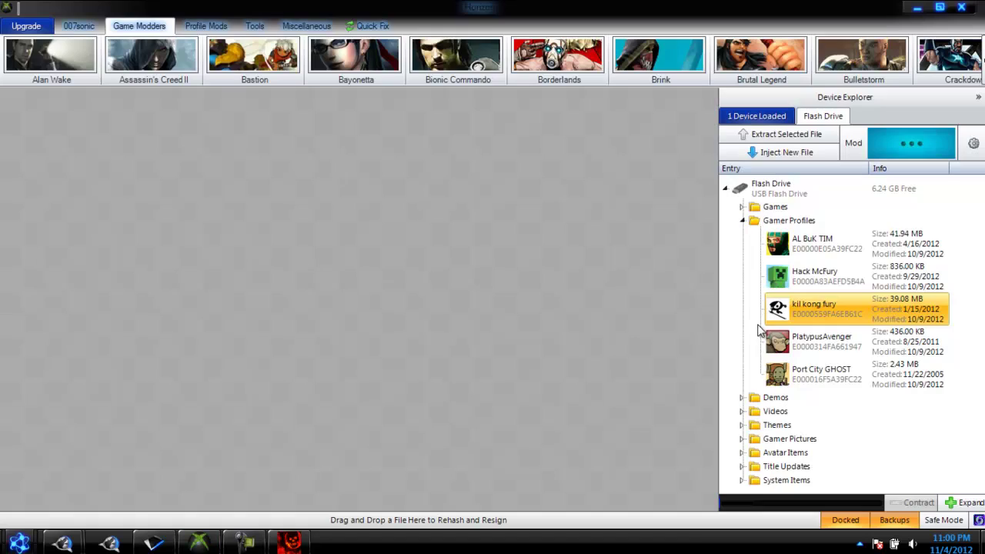
pyautogui.click(741, 222)
pyautogui.click(745, 210)
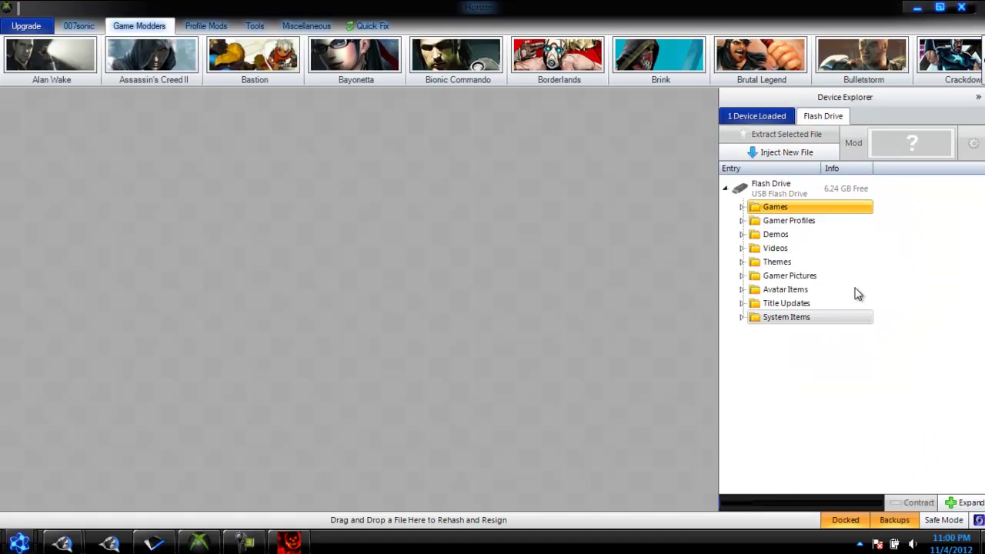
# - Expand Gears of War 3 in the flash drive's Games folder and select its Player Data save
pyautogui.click(742, 207)
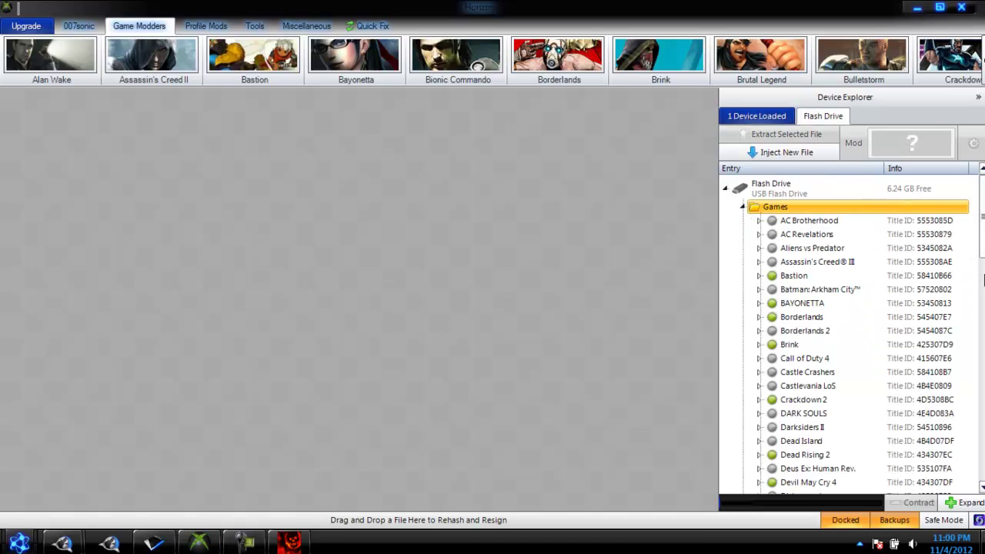
pyautogui.scroll(-7, 777, 323)
pyautogui.click(759, 354)
pyautogui.scroll(-5, 777, 323)
pyautogui.scroll(3, 783, 317)
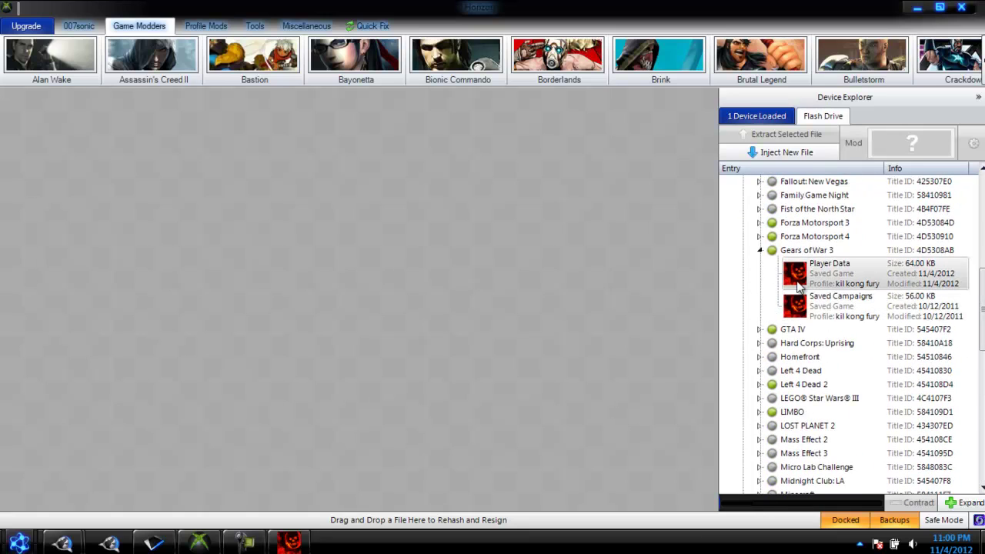
pyautogui.click(776, 273)
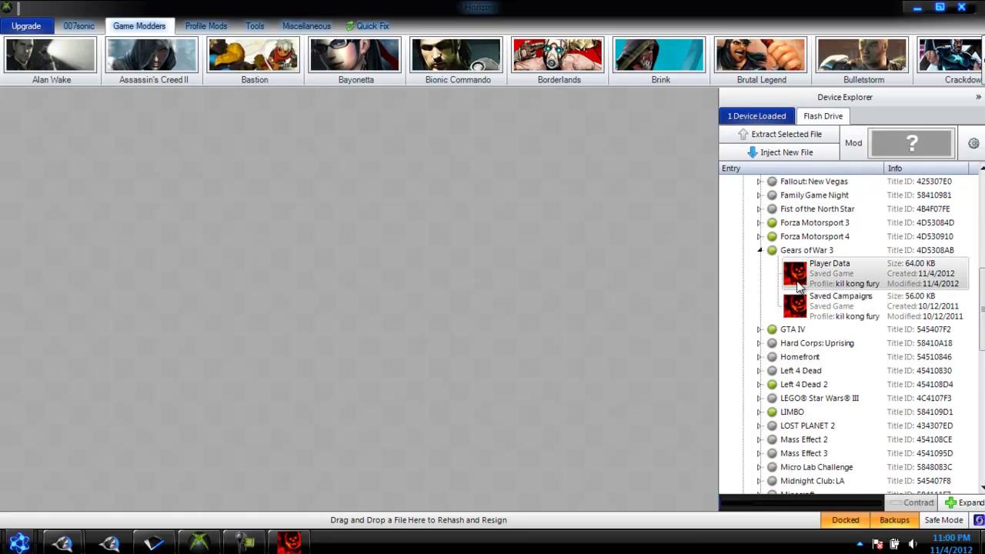
# - Show the backup saves in the Backup folder of Gears 3, go back one folder and minimize the file window
pyautogui.rightClick(851, 277)
pyautogui.click(861, 272)
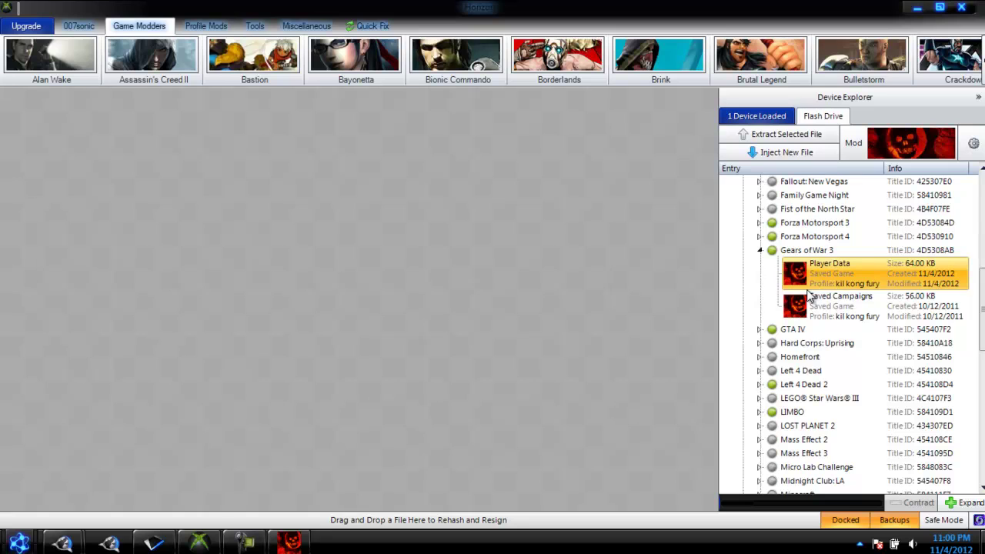
pyautogui.rightClick(861, 272)
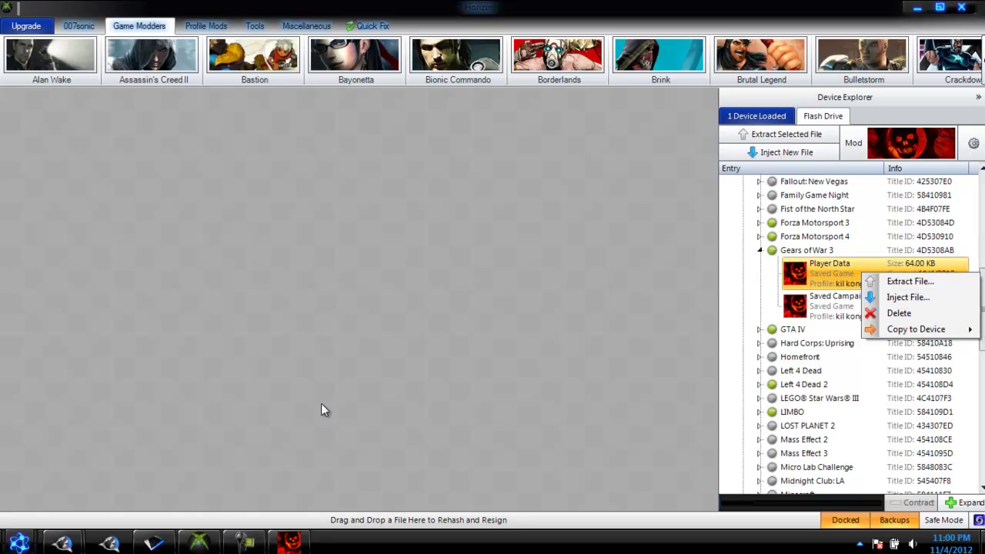
pyautogui.click(155, 541)
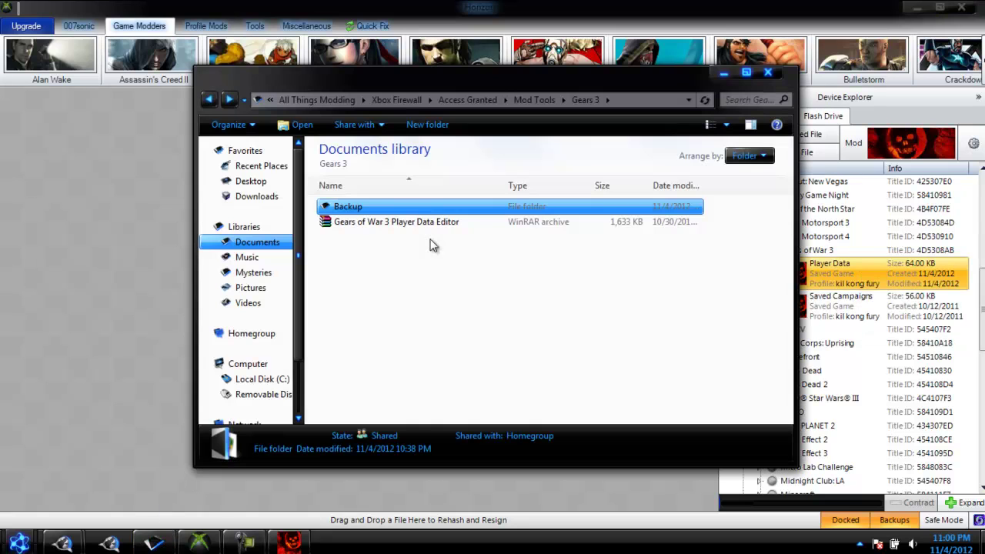
pyautogui.doubleClick(350, 209)
pyautogui.hotkey('ctrl', 'a')
pyautogui.click(402, 268)
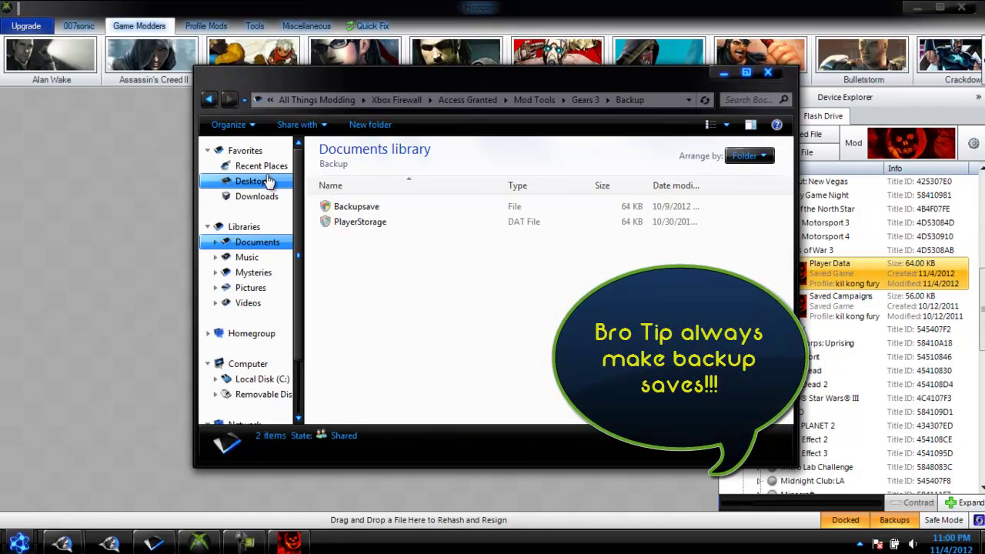
pyautogui.click(215, 106)
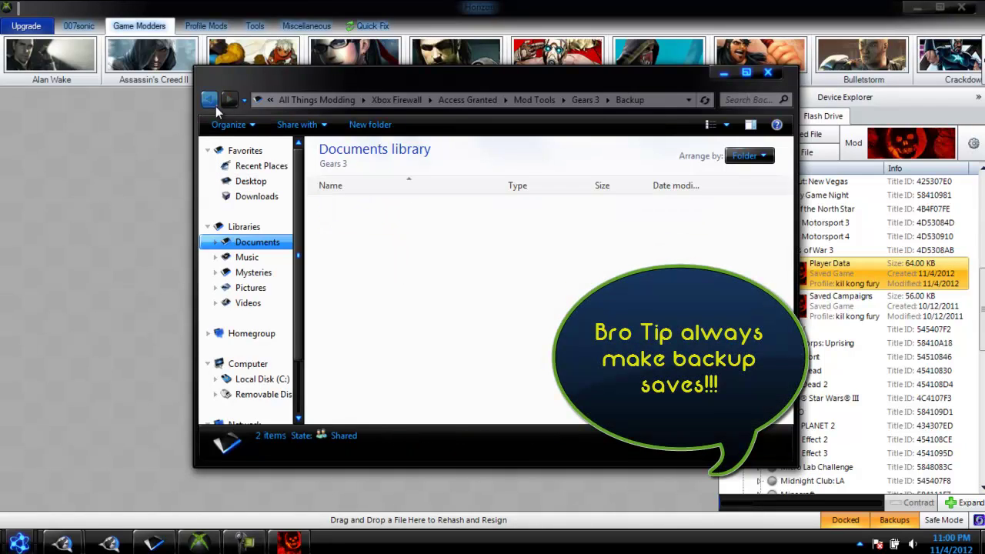
pyautogui.click(723, 73)
# - Inject the PlayerStorage file from the desktop into the Gears of War 3 Player Data save on the flash drive
pyautogui.rightClick(825, 274)
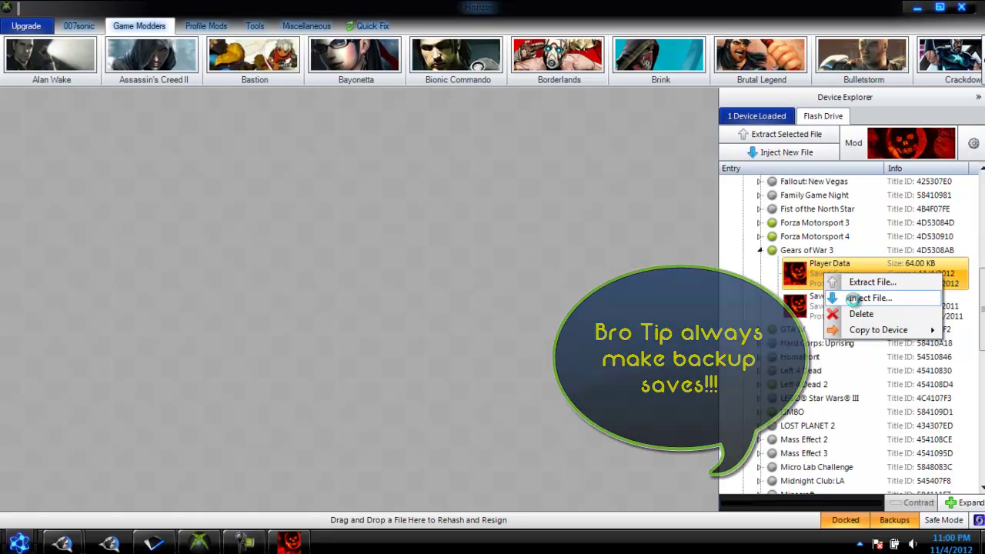
pyautogui.click(853, 298)
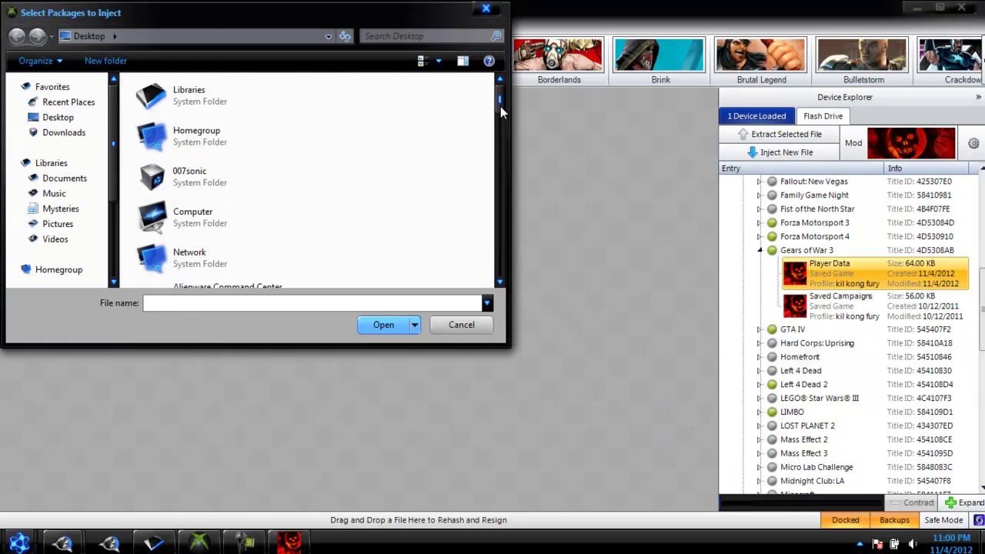
pyautogui.moveTo(501, 107); pyautogui.dragTo(496, 248)
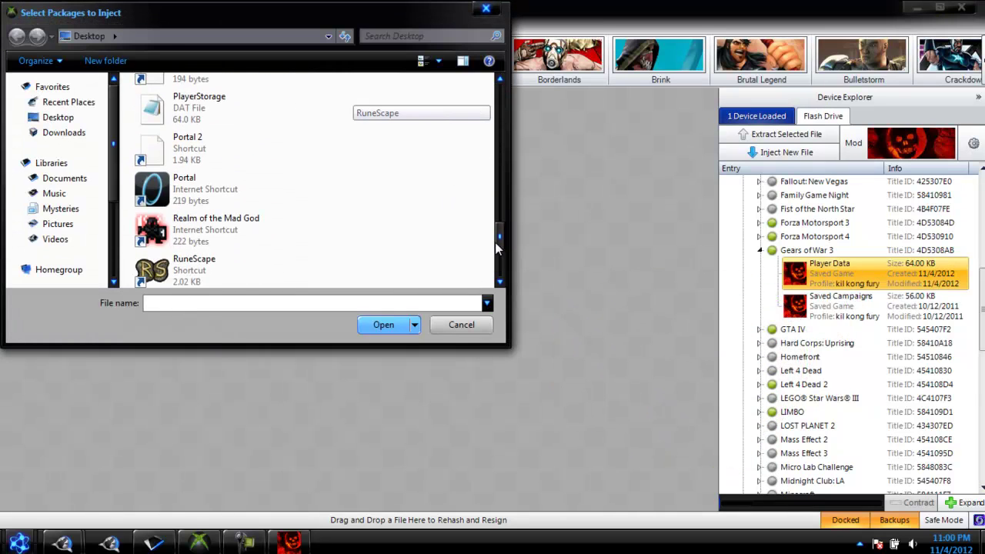
pyautogui.click(220, 103)
pyautogui.click(384, 323)
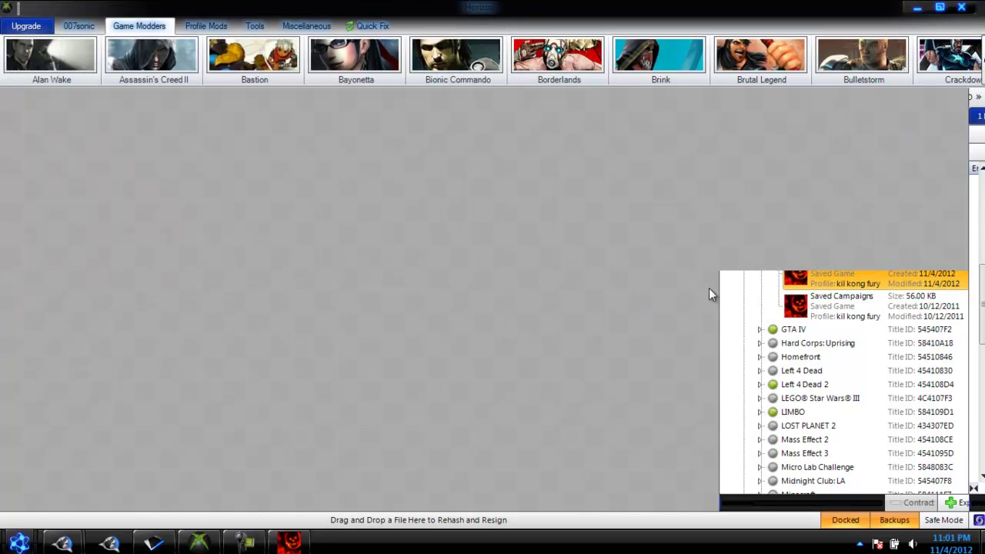
pyautogui.click(462, 349)
pyautogui.click(470, 395)
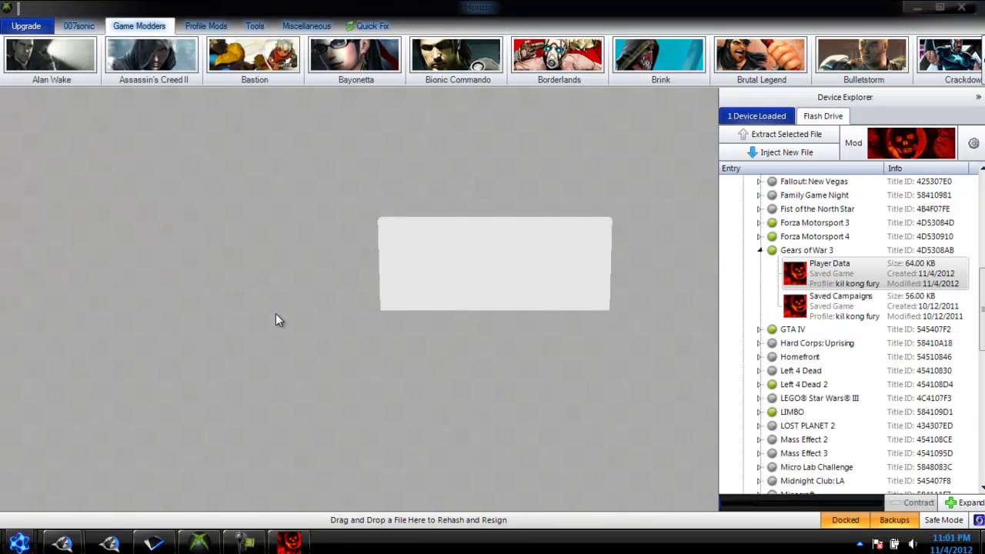
pyautogui.click(424, 300)
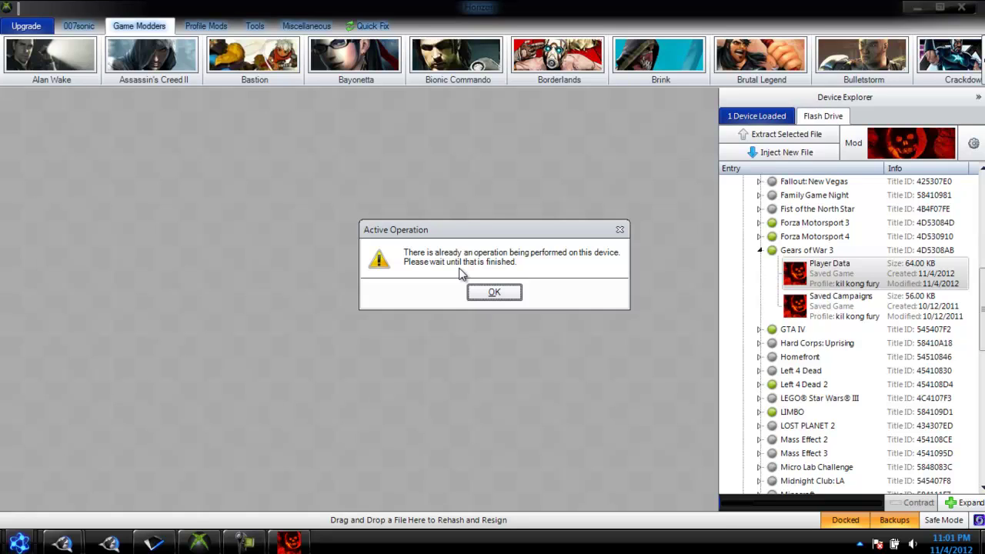
pyautogui.click(502, 293)
pyautogui.click(495, 298)
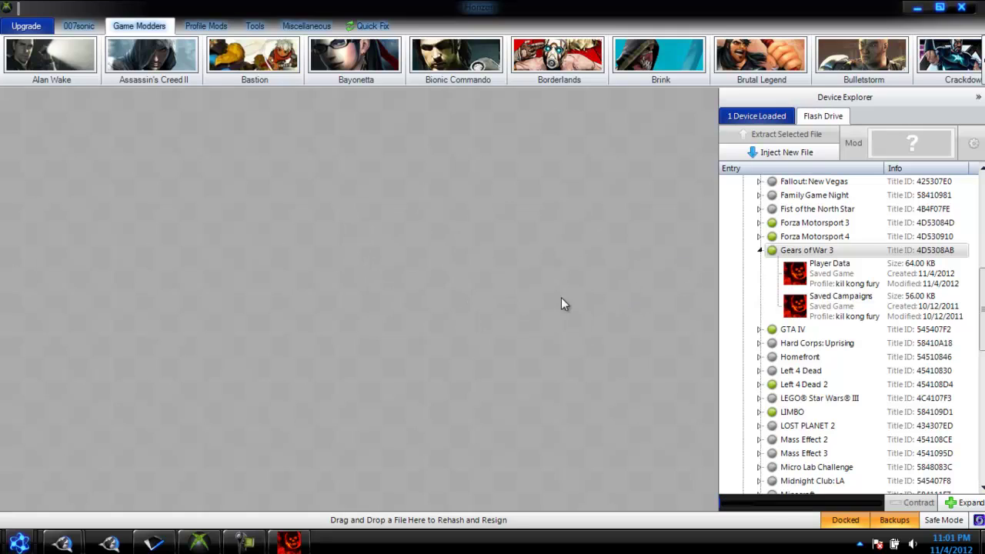
# - Minimize Horizon and point out the PlayerStorage and Player Data Editor icons on the desktop
pyautogui.click(916, 8)
pyautogui.moveTo(207, 190); pyautogui.dragTo(6, 48)
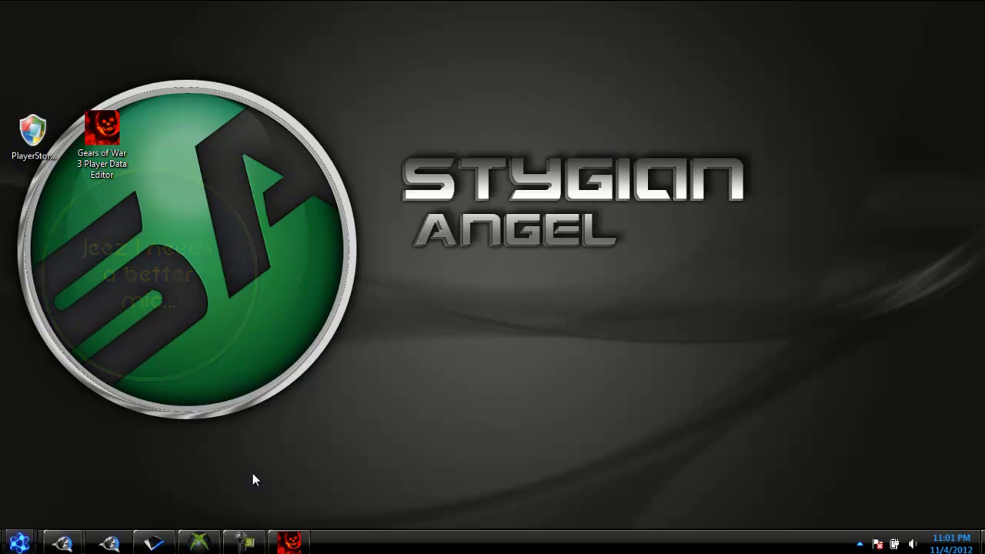
pyautogui.moveTo(209, 549)
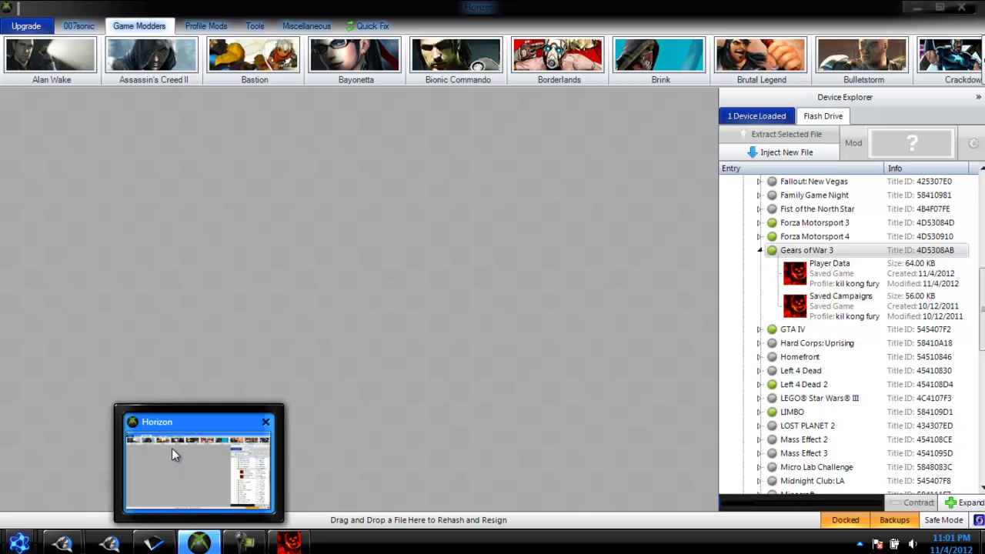
pyautogui.click(172, 451)
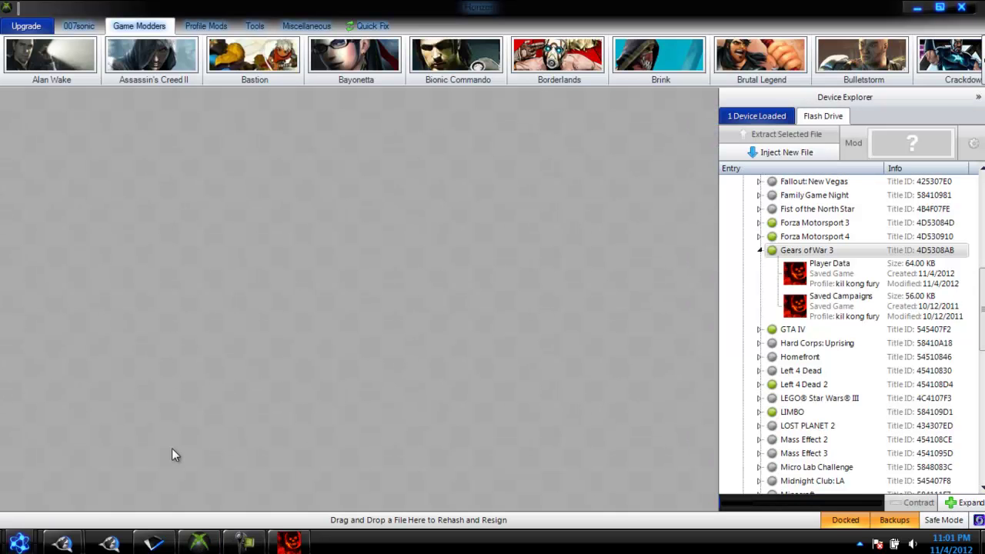
pyautogui.click(917, 9)
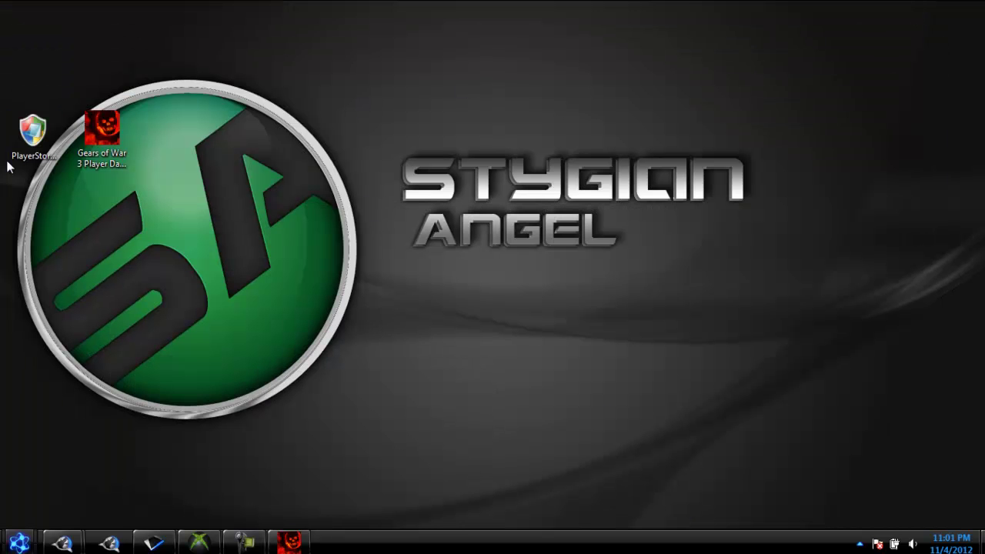
pyautogui.moveTo(4, 108); pyautogui.dragTo(234, 254)
pyautogui.click(234, 253)
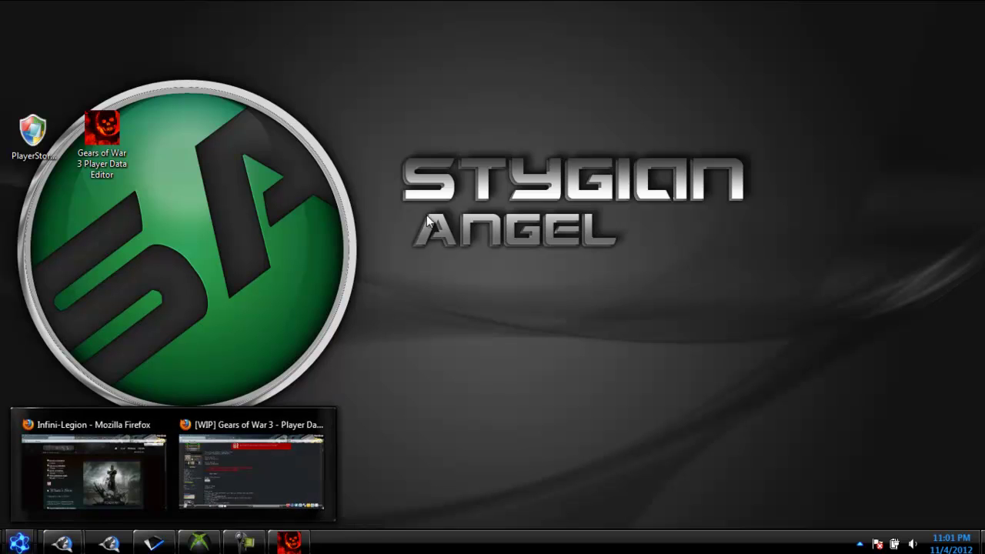
# - Switch to Firefox, bring up the Player Data Editor thread and look over the Infini-Legion home page
pyautogui.moveTo(64, 543)
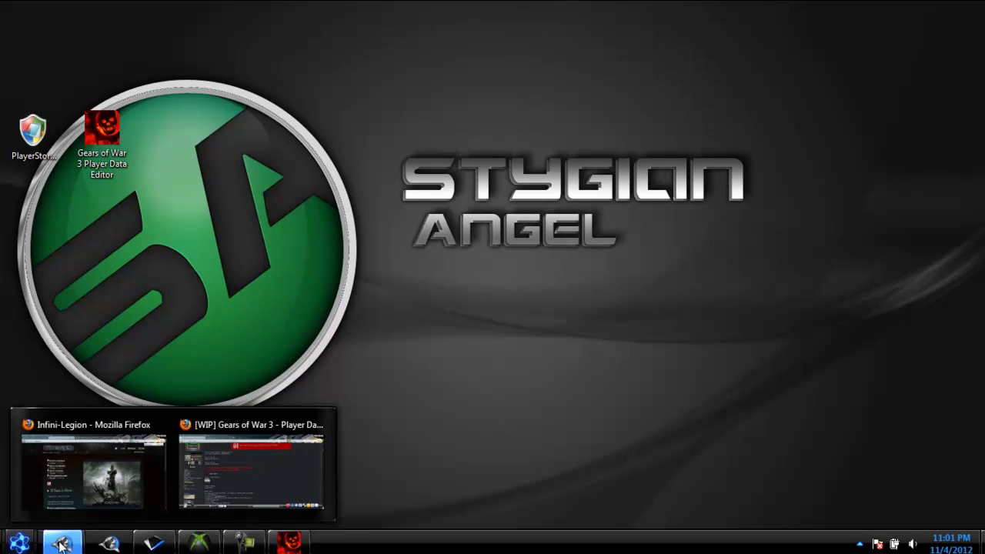
pyautogui.moveTo(238, 485)
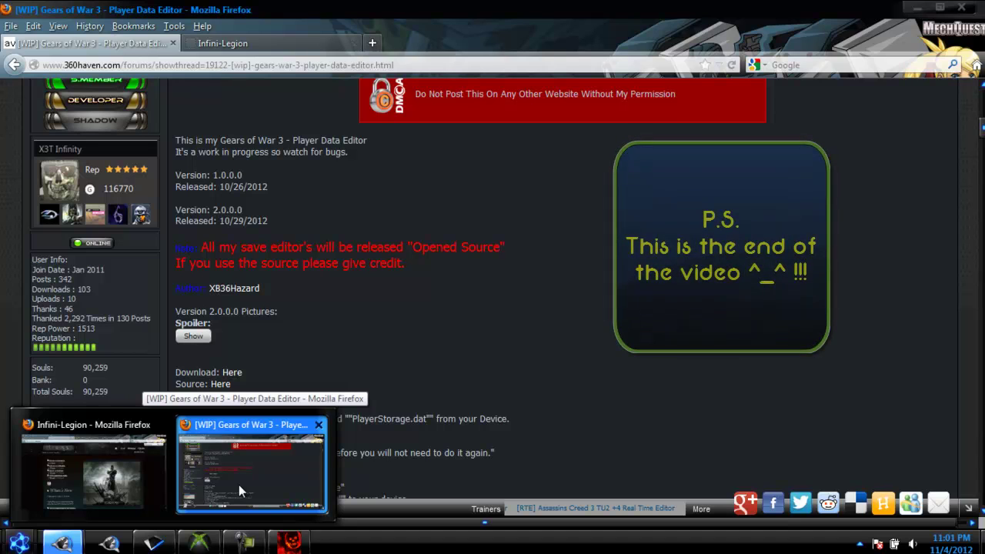
pyautogui.click(238, 484)
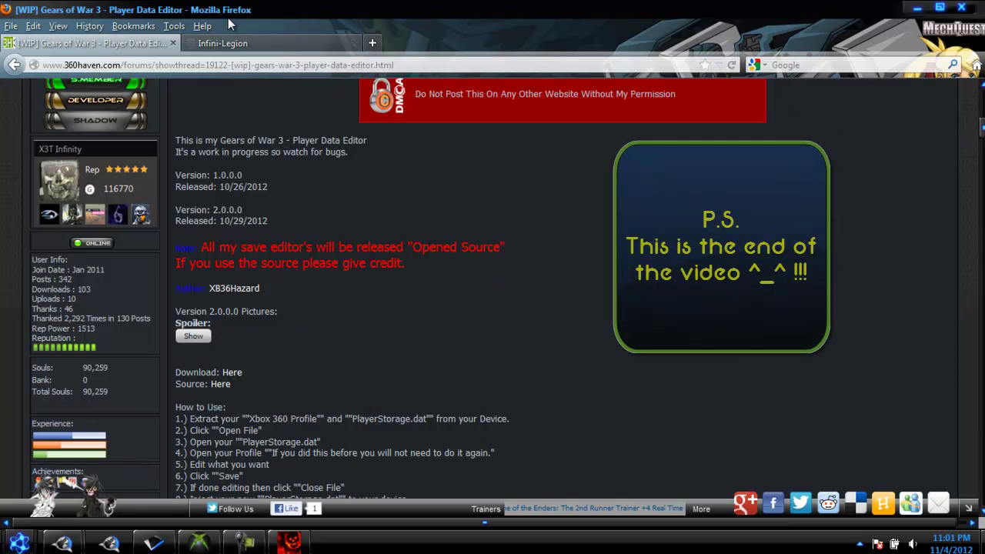
pyautogui.click(223, 44)
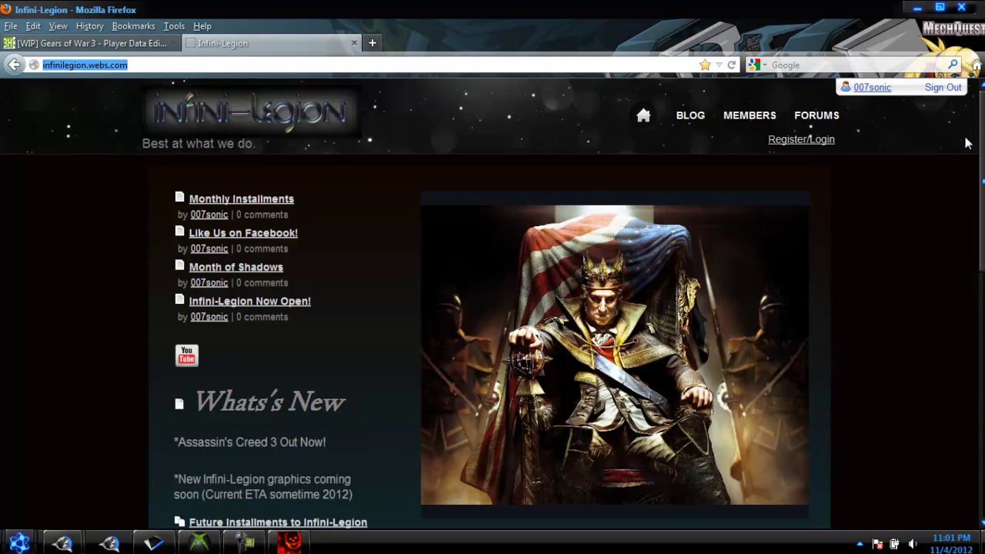
pyautogui.scroll(-4, 980, 260)
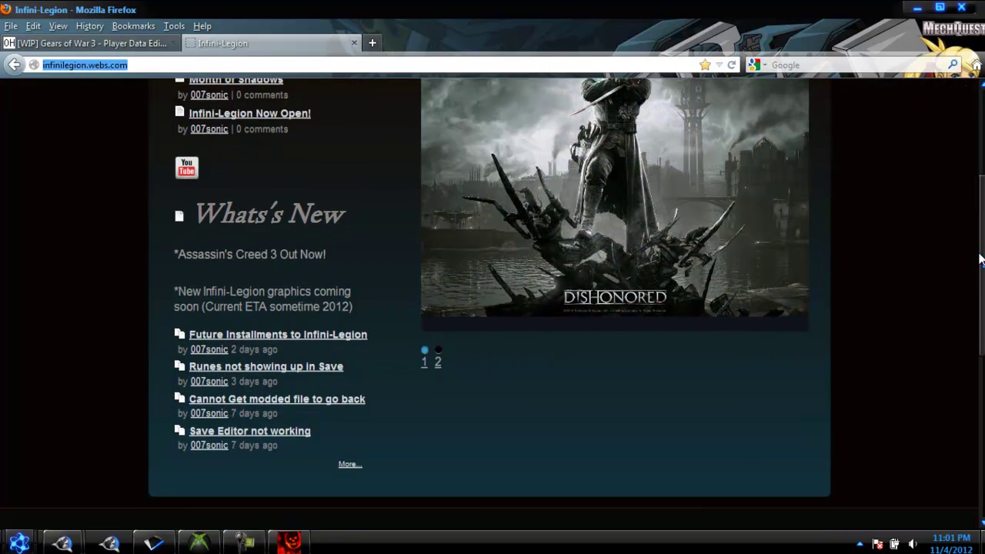
pyautogui.scroll(4, 980, 260)
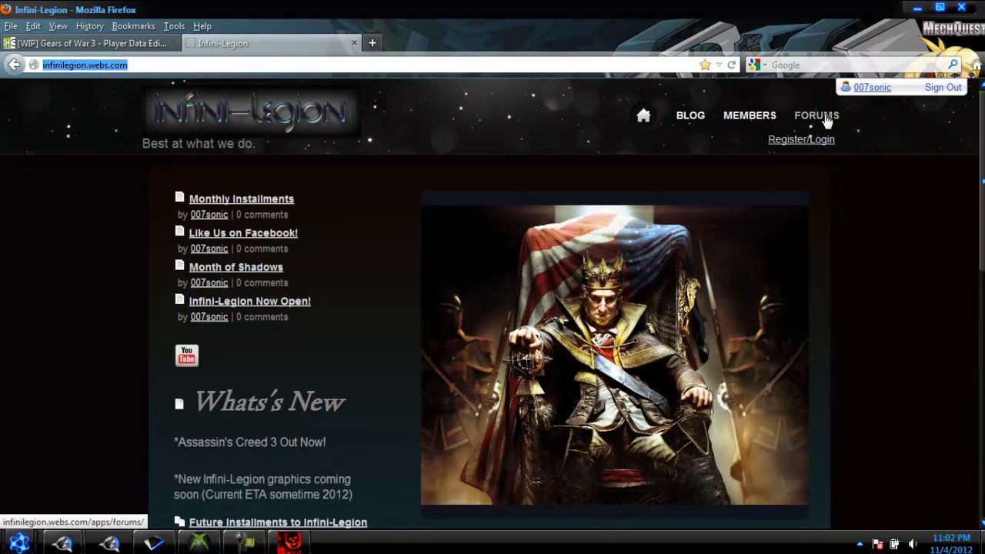
# - Open the Infini-Legion forums and look through the Xbox 360 modding sections
pyautogui.click(809, 119)
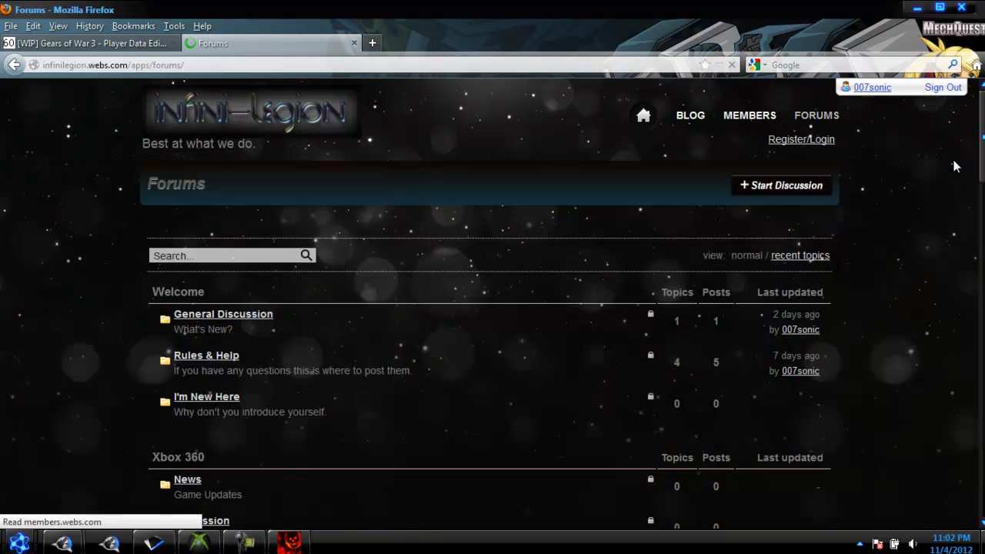
pyautogui.scroll(-3, 982, 166)
pyautogui.scroll(-2, 185, 169)
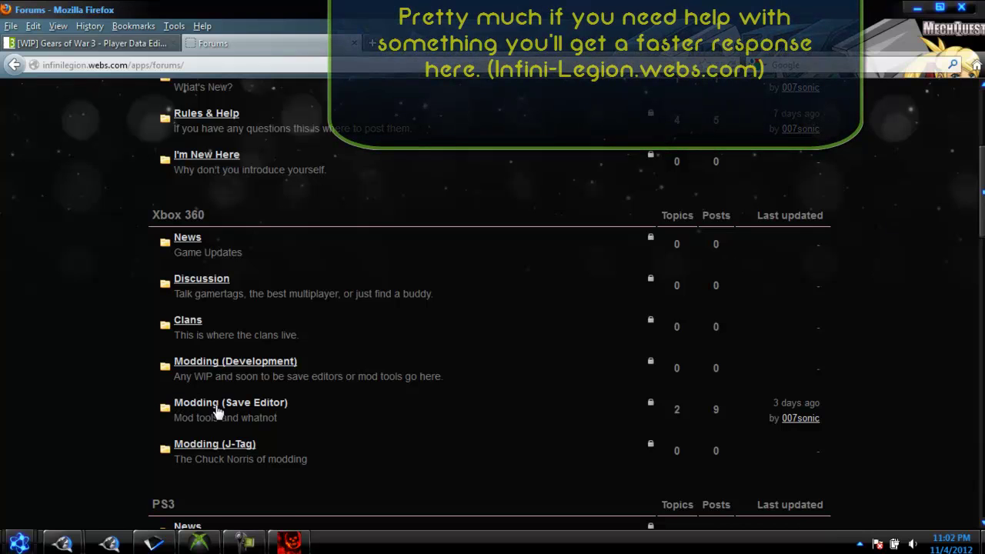
pyautogui.scroll(5, 175, 87)
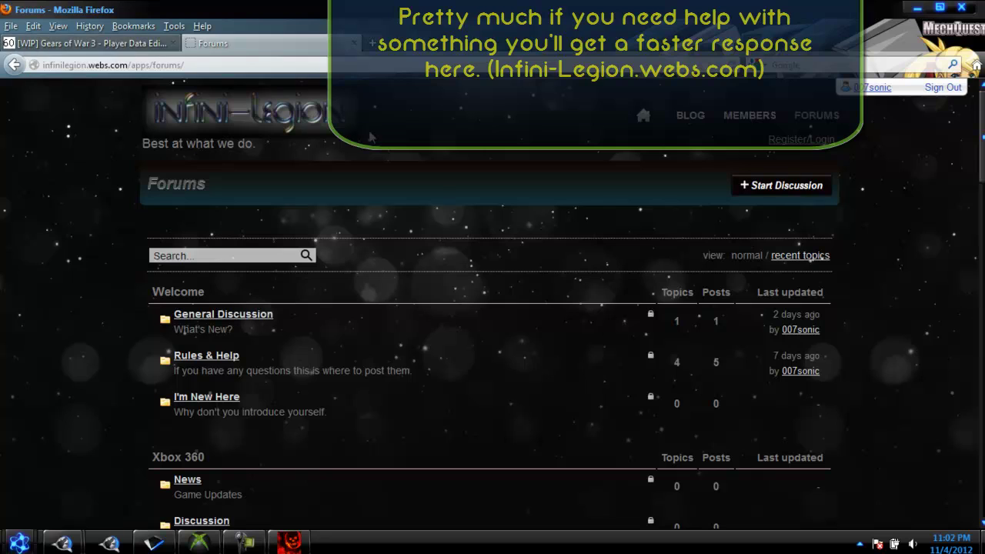
# - Return to the Infini-Legion home page and look through its What's New and welcome sections
pyautogui.click(607, 114)
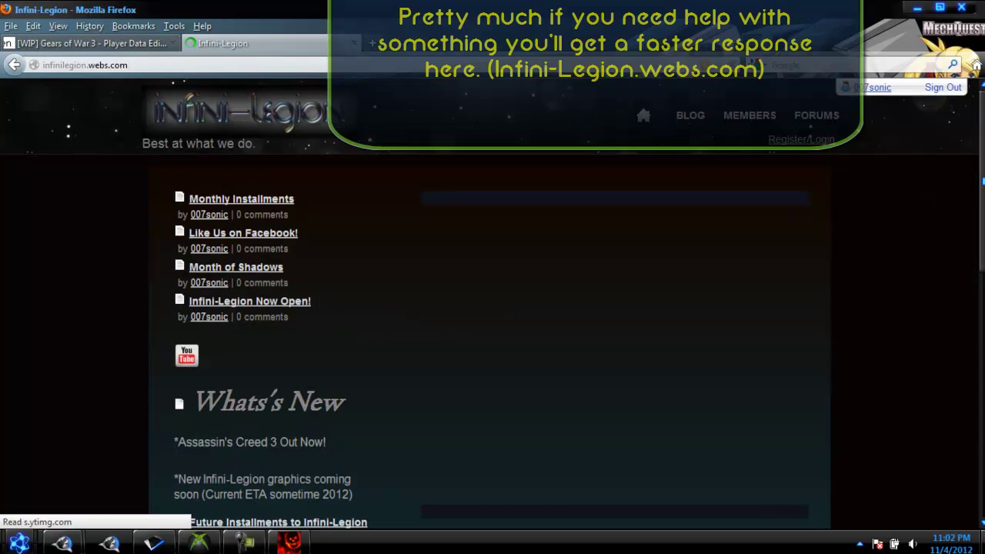
pyautogui.moveTo(982, 169); pyautogui.dragTo(981, 206)
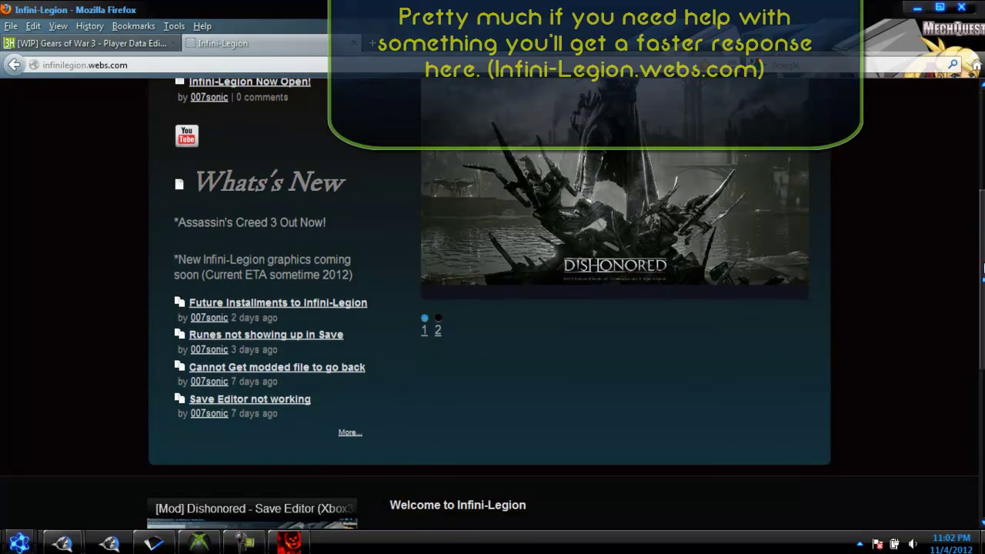
pyautogui.moveTo(983, 267); pyautogui.dragTo(976, 310)
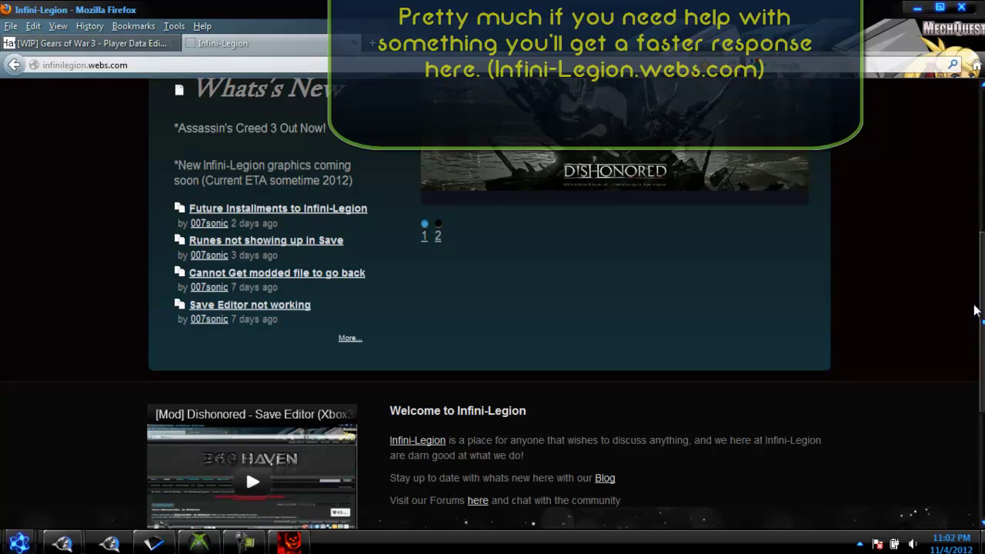
pyautogui.moveTo(976, 311); pyautogui.dragTo(958, 151)
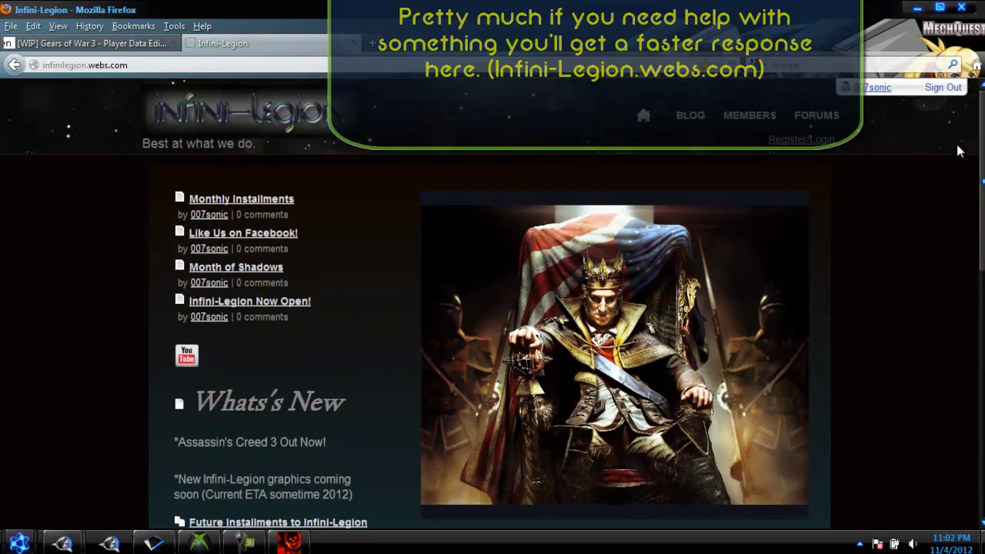